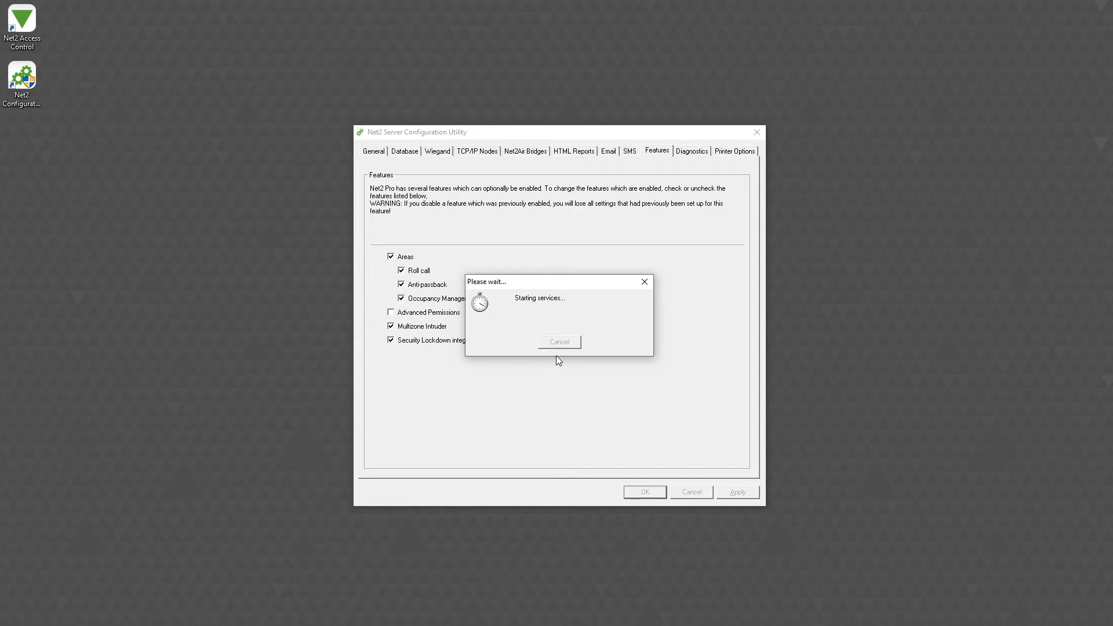
# Open the HTML report settings and browse the available folders for the occupancy management reports.
pyautogui.click(569, 152)
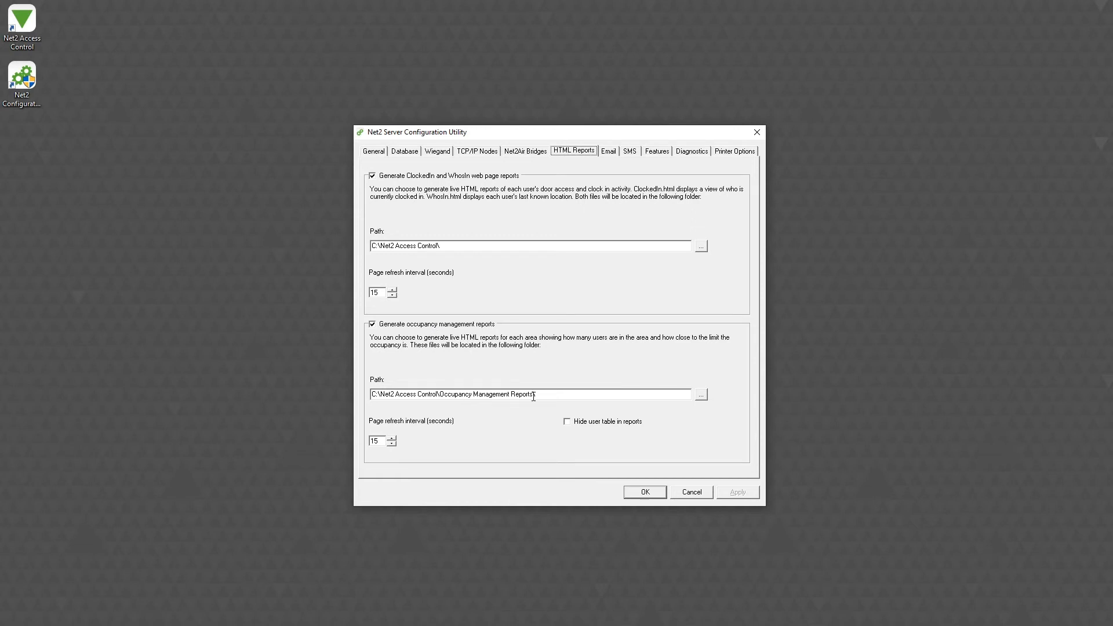
pyautogui.click(701, 394)
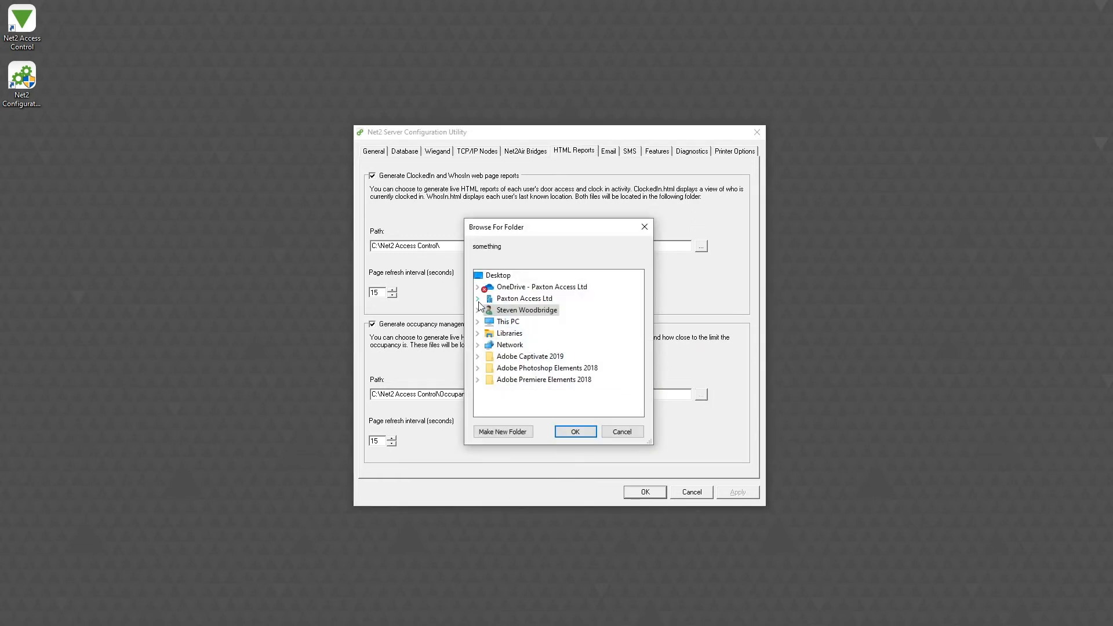
pyautogui.click(478, 311)
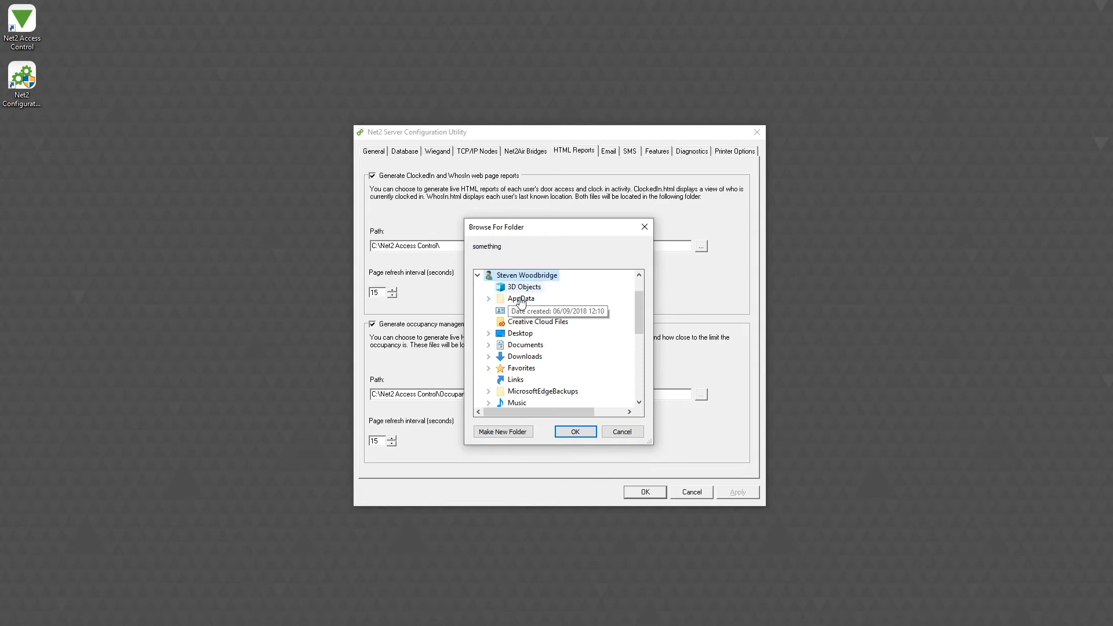
pyautogui.click(641, 433)
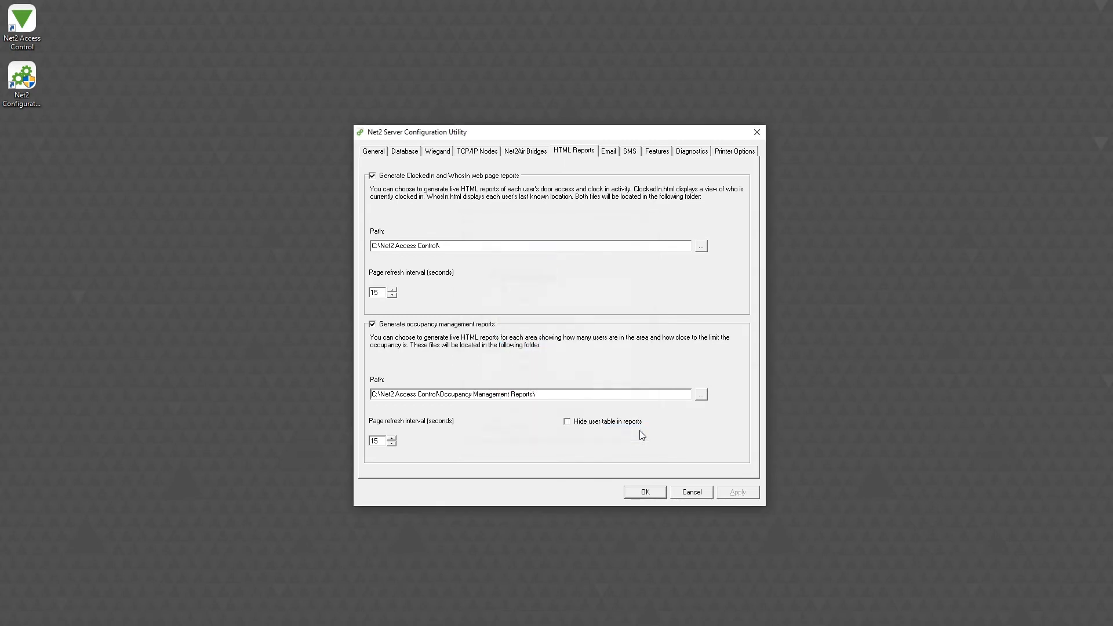
# Apply the occupancy management report settings with a Net2 server restart and close the configuration utility.
pyautogui.click(569, 425)
pyautogui.click(748, 494)
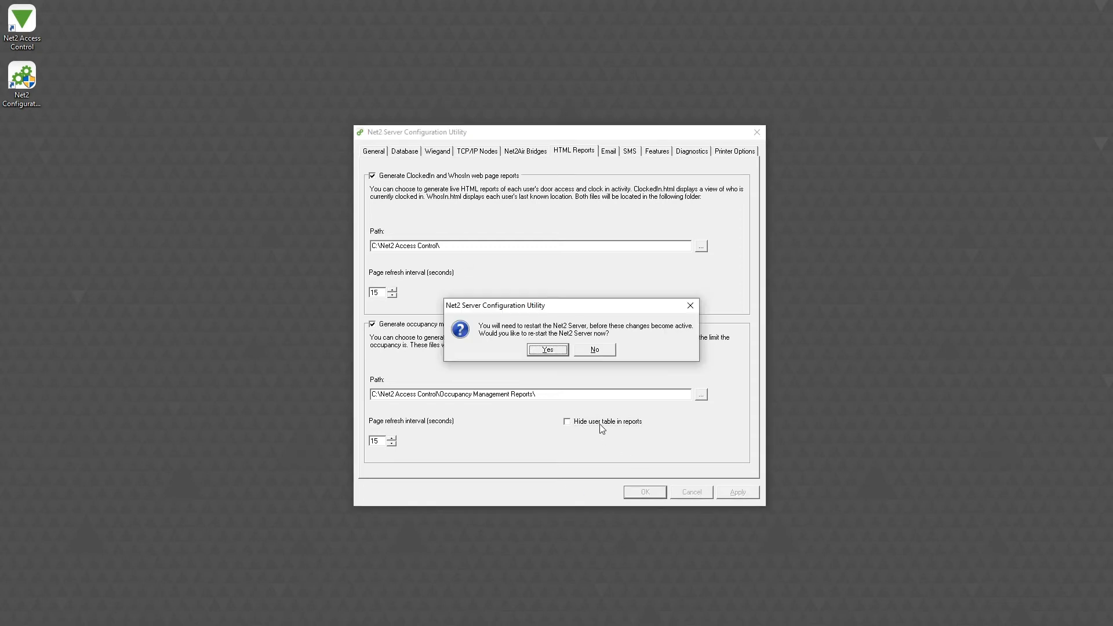
pyautogui.click(547, 350)
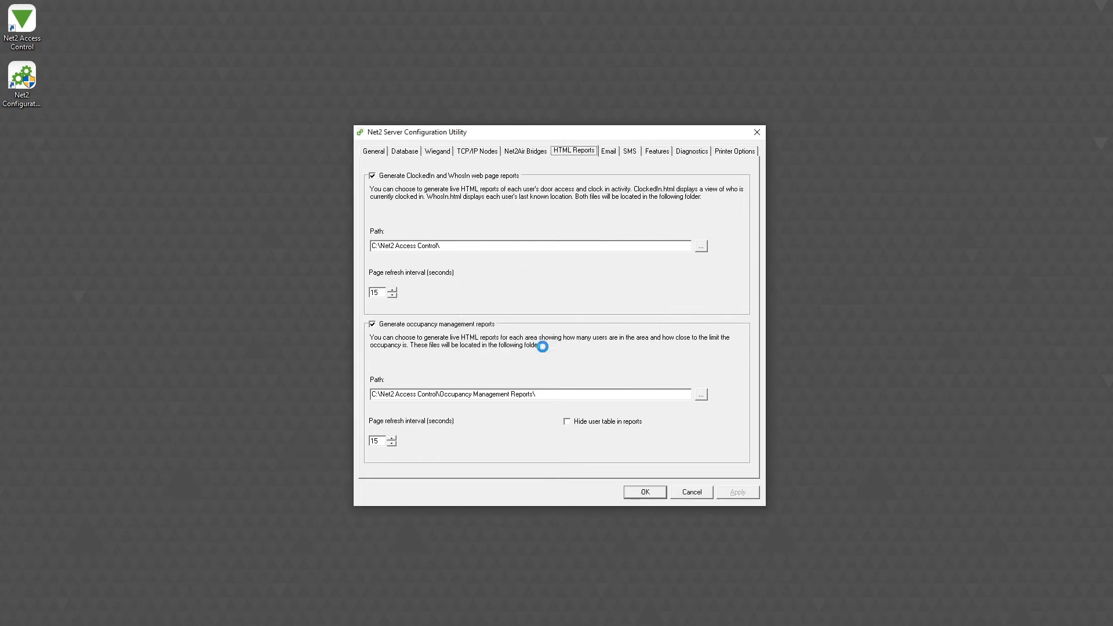
pyautogui.click(650, 494)
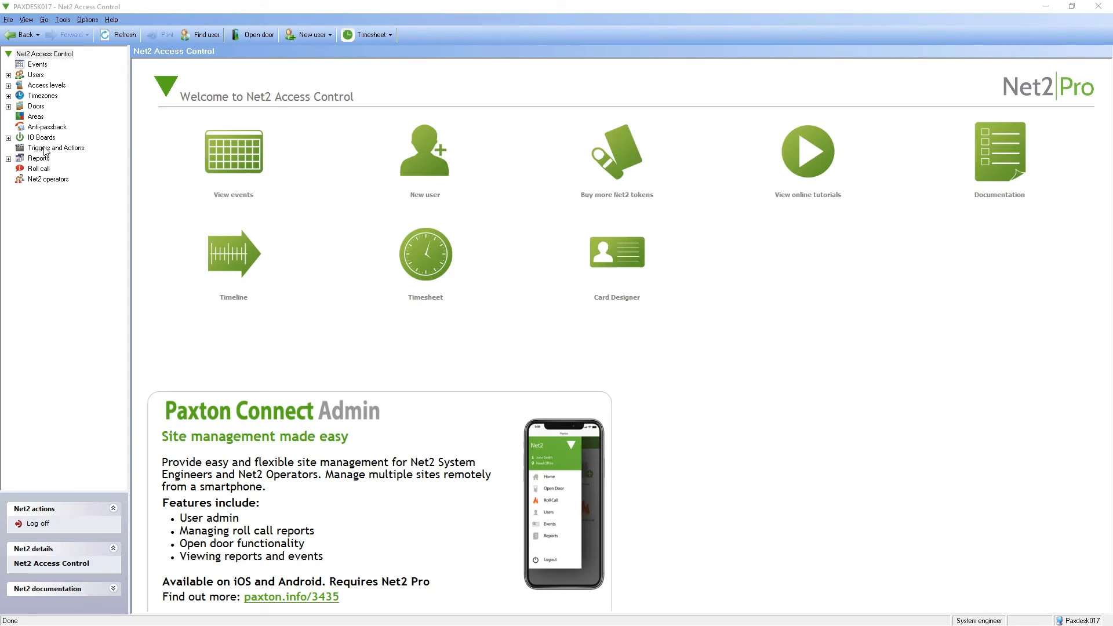
# In Net2 Access Control, set the Office area's maximum occupancy to 20 and its Restrict Access option to Yes, and apply the changes.
pyautogui.click(35, 117)
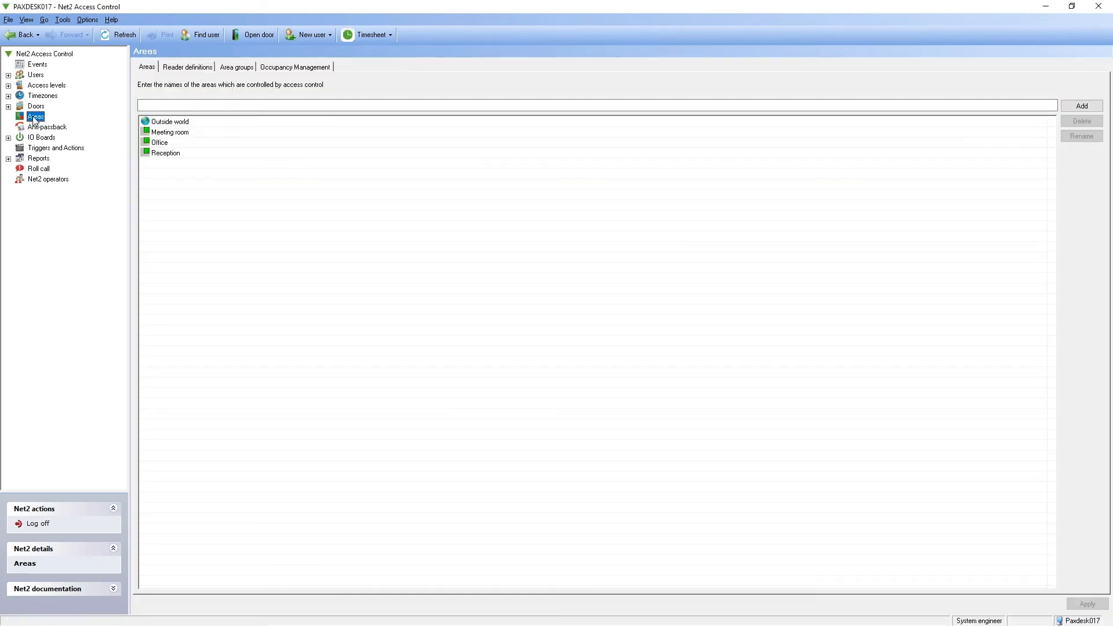
pyautogui.click(194, 68)
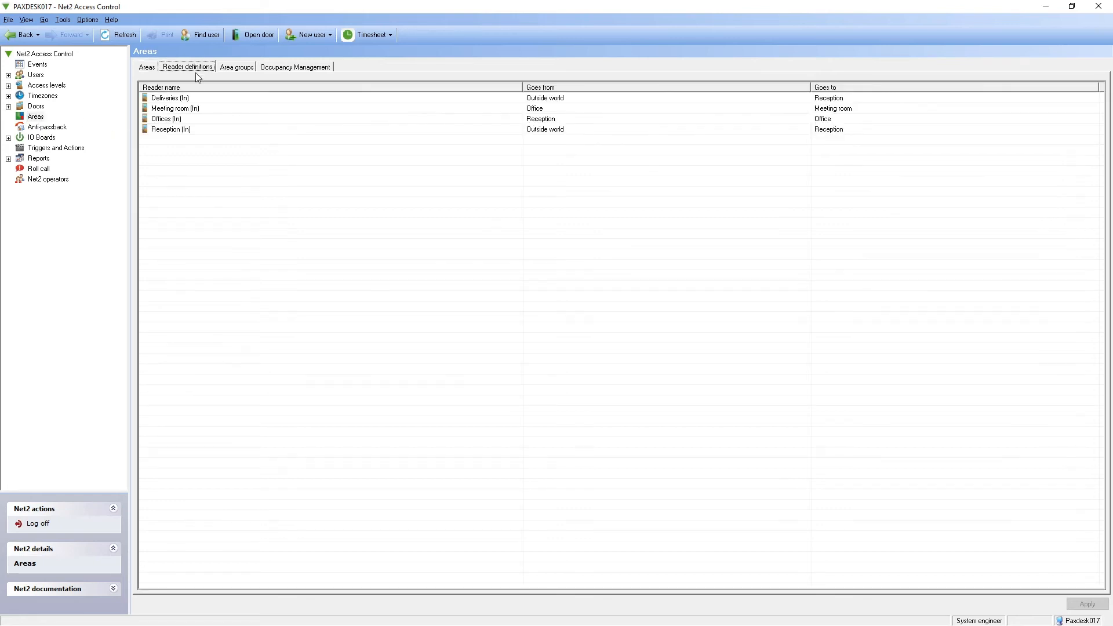
pyautogui.click(298, 69)
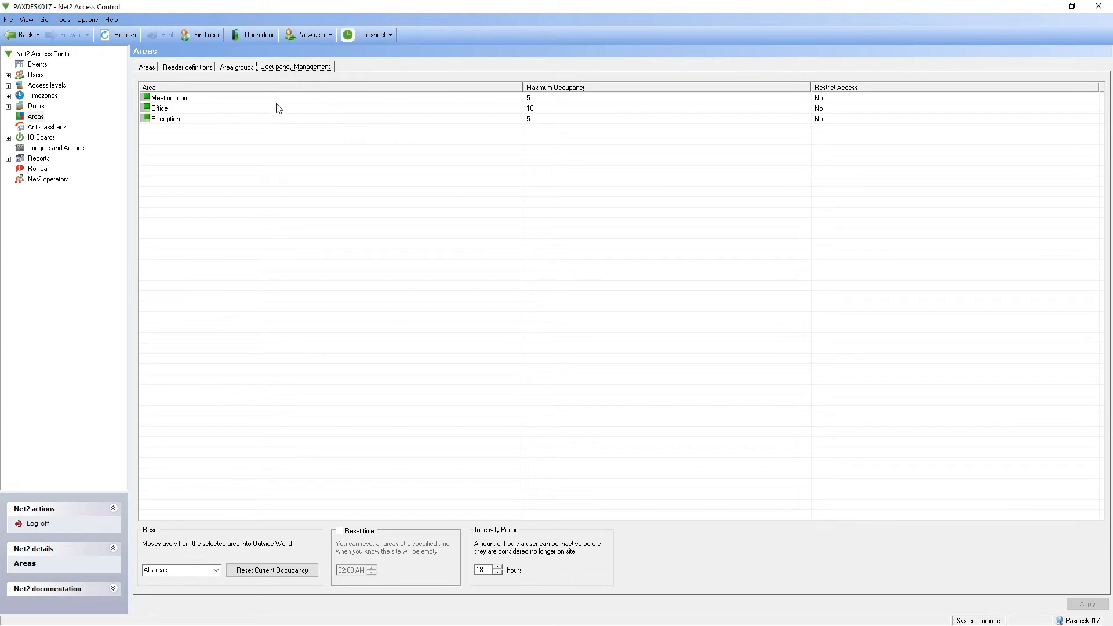
pyautogui.doubleClick(546, 108)
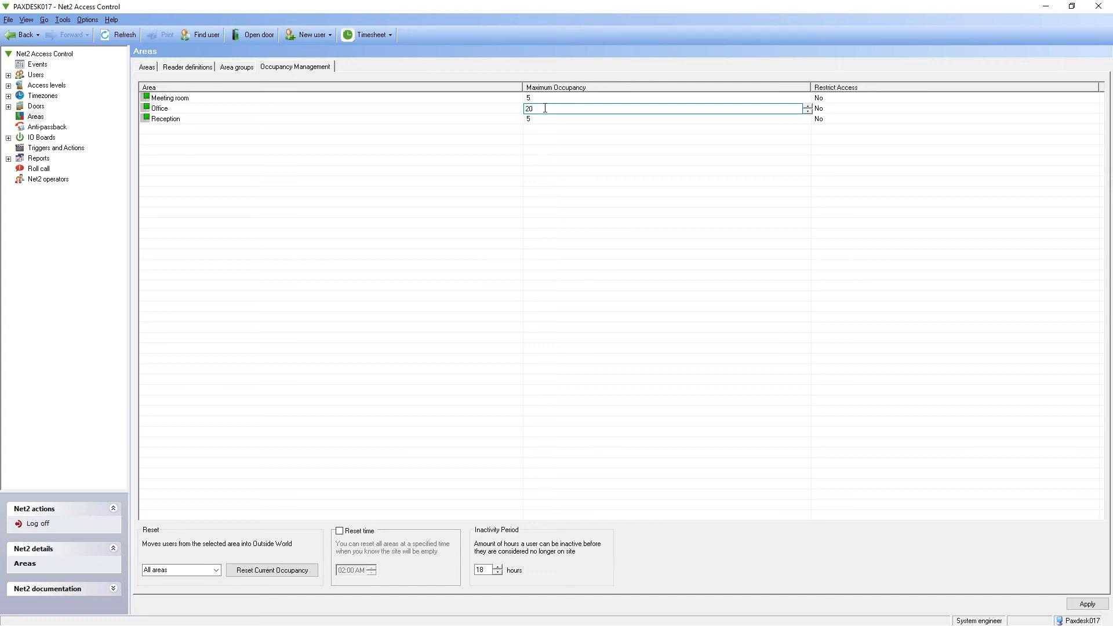
pyautogui.write('20')
pyautogui.click(837, 114)
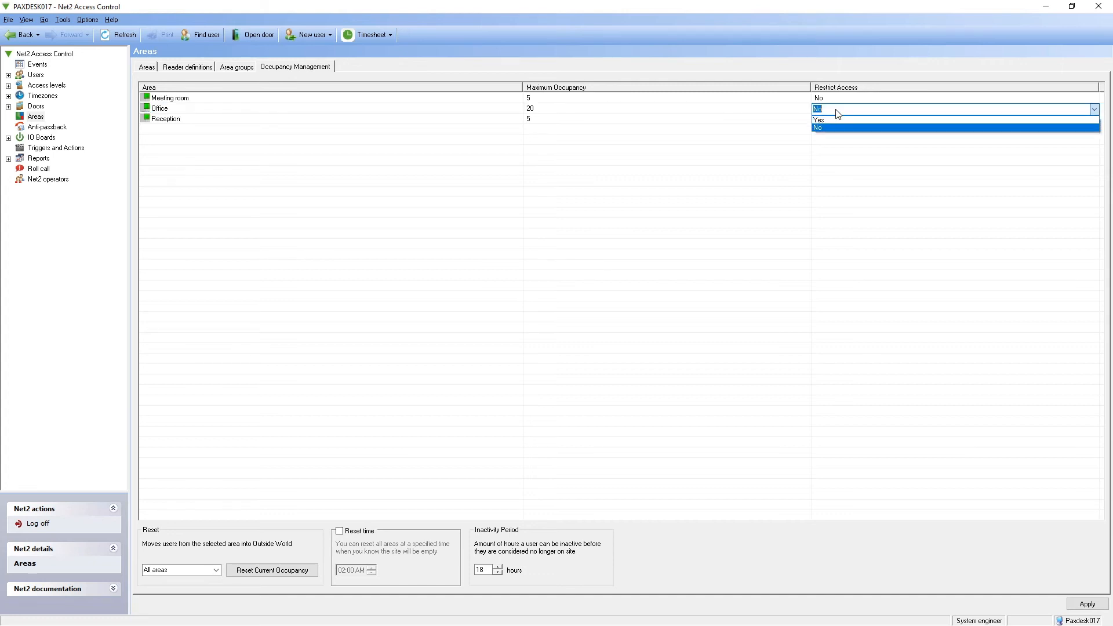
pyautogui.click(839, 120)
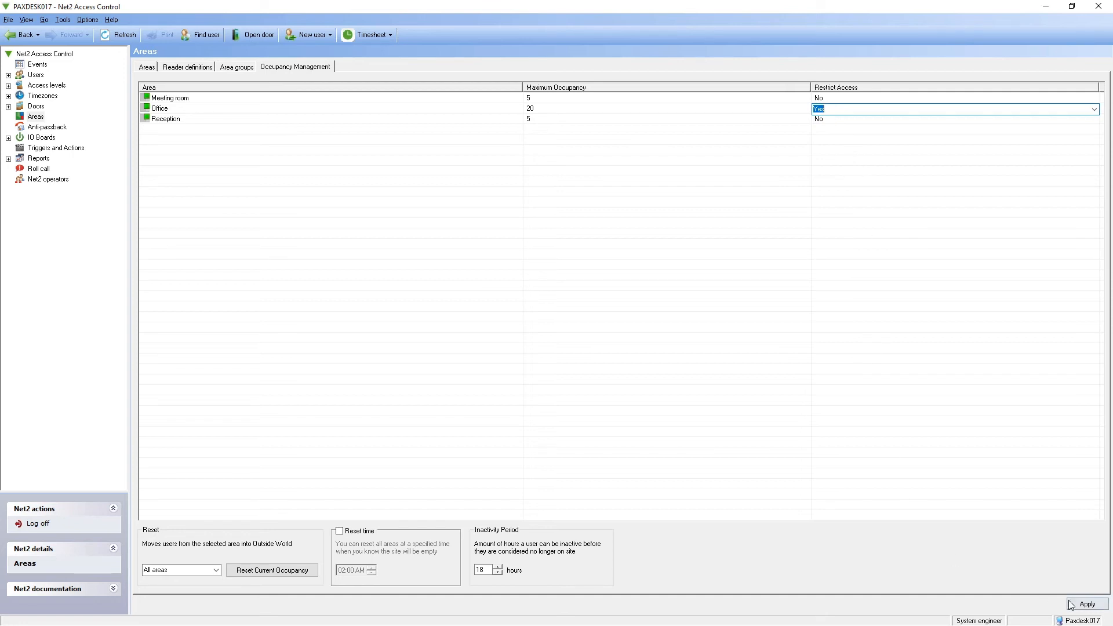
pyautogui.click(1094, 606)
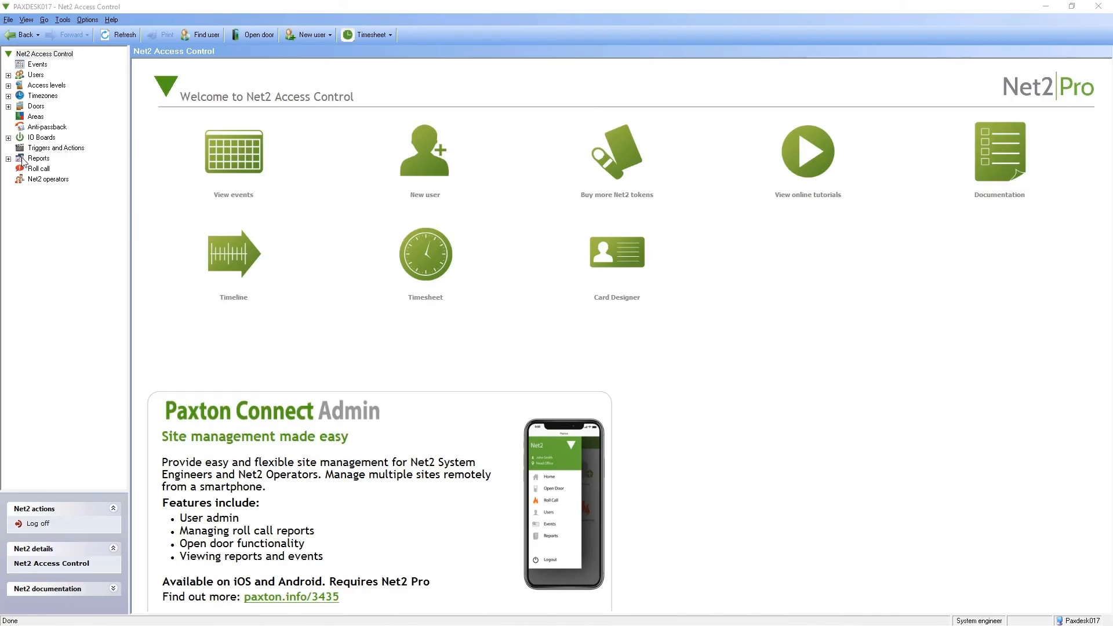
# Set the Corridor area's maximum occupancy to 1 and its Restrict Access option to Yes, and apply the changes.
pyautogui.click(32, 118)
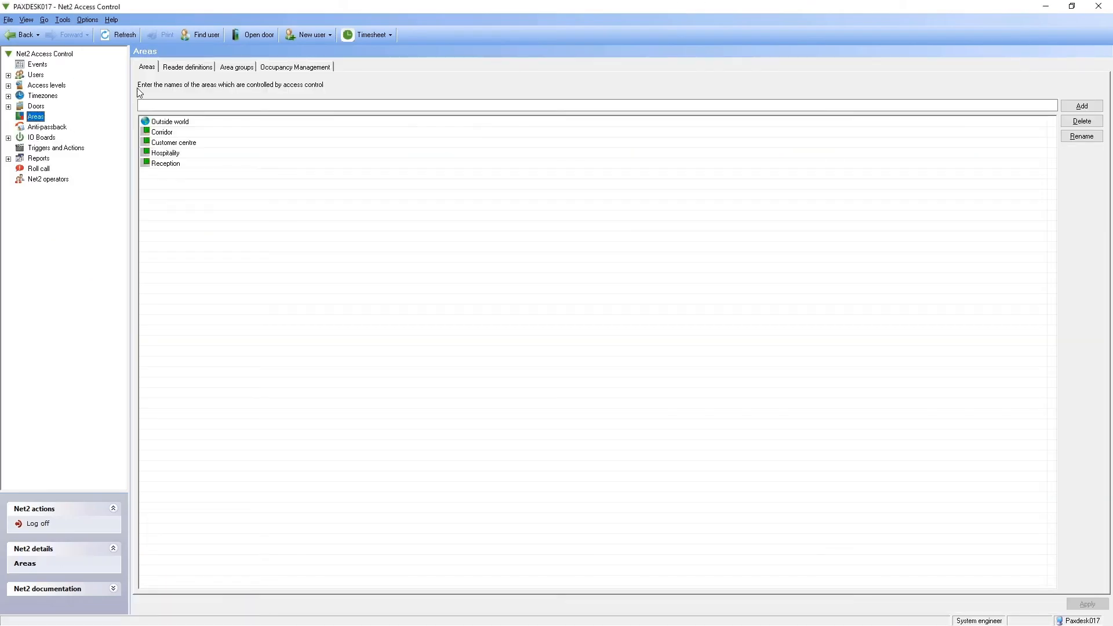
pyautogui.click(183, 69)
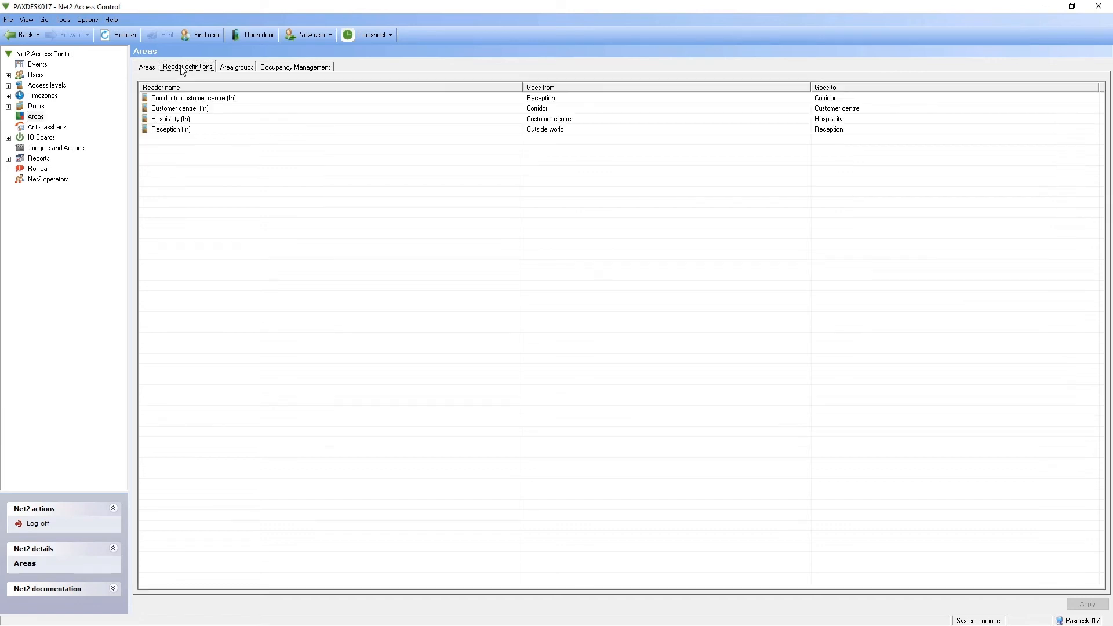
pyautogui.click(282, 71)
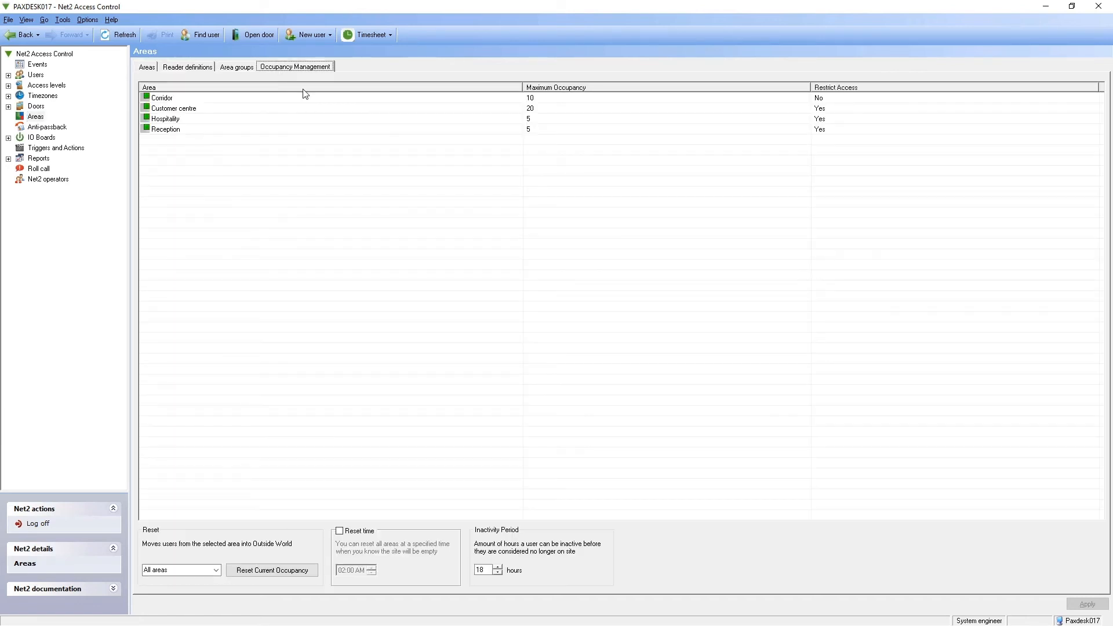
pyautogui.click(540, 99)
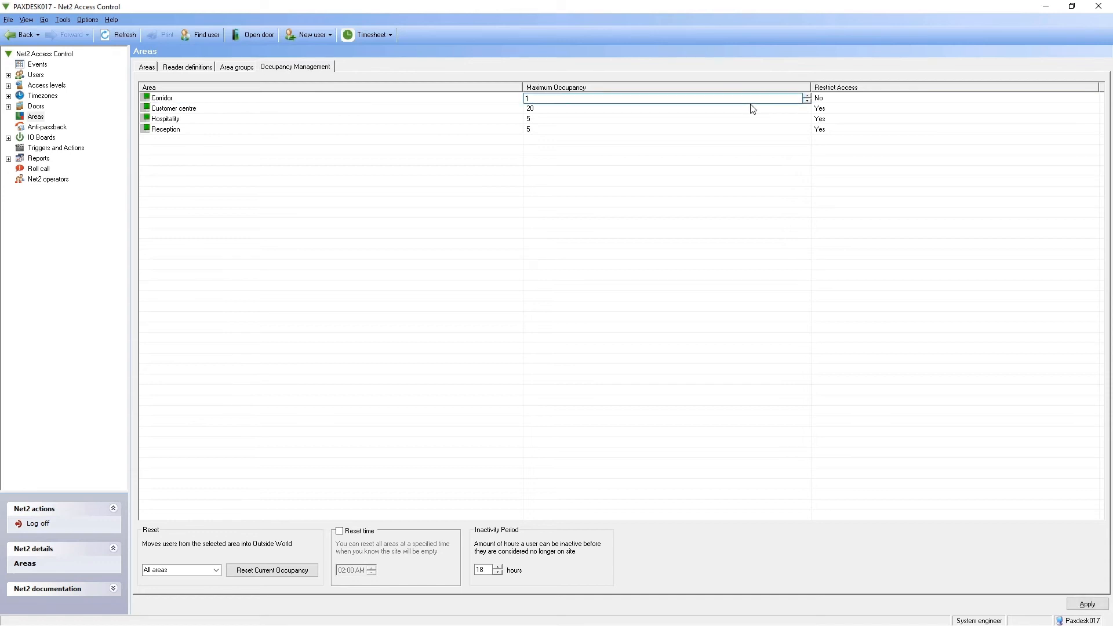
pyautogui.click(829, 100)
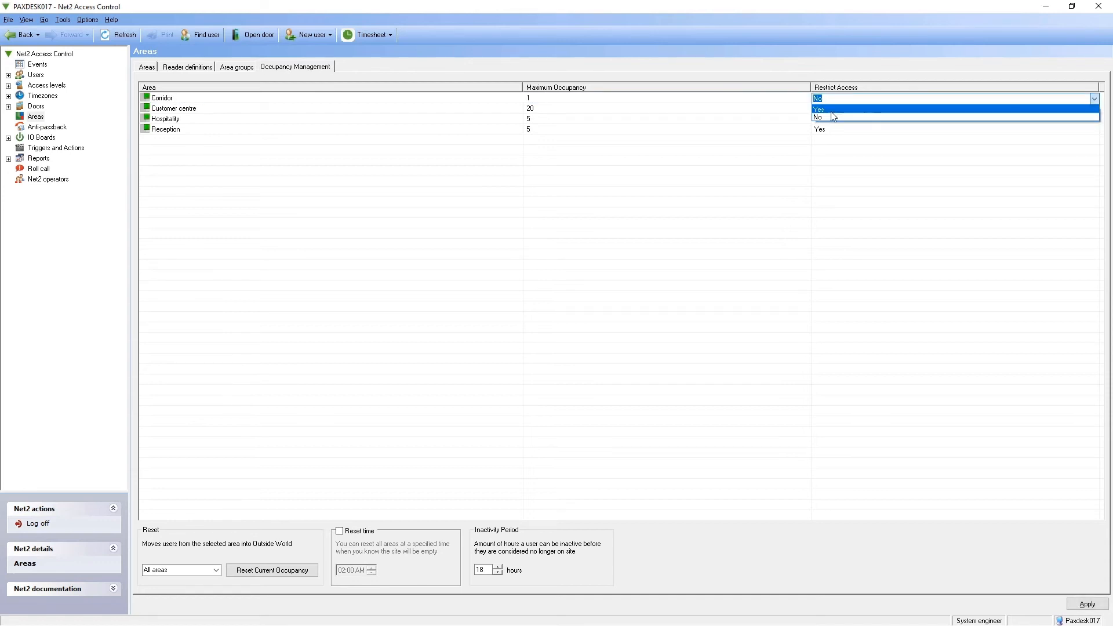
pyautogui.click(830, 109)
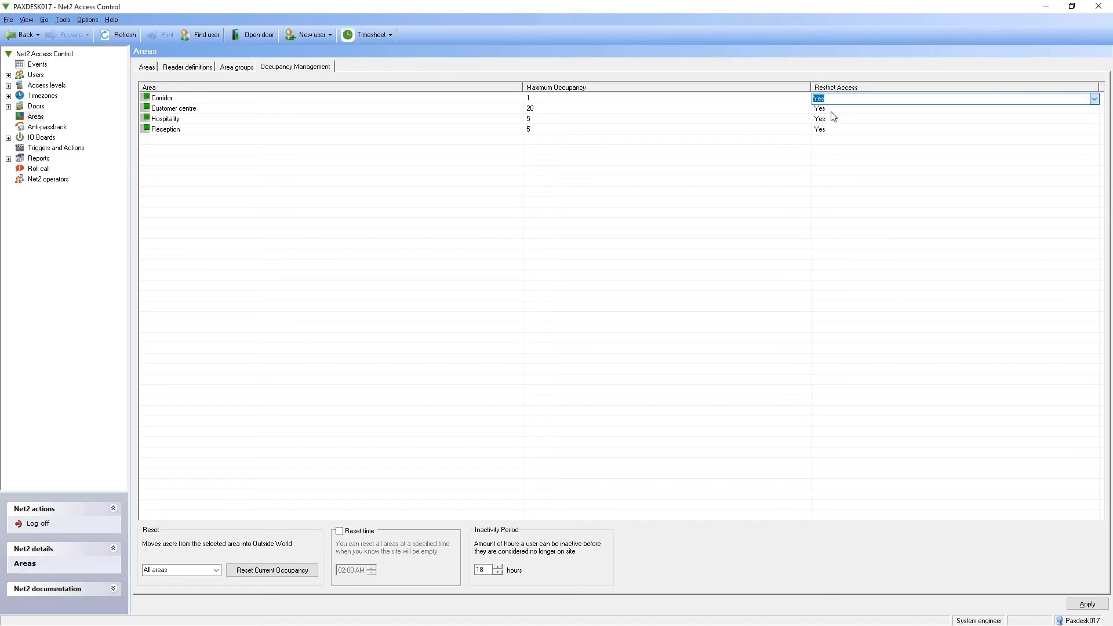
pyautogui.click(1079, 605)
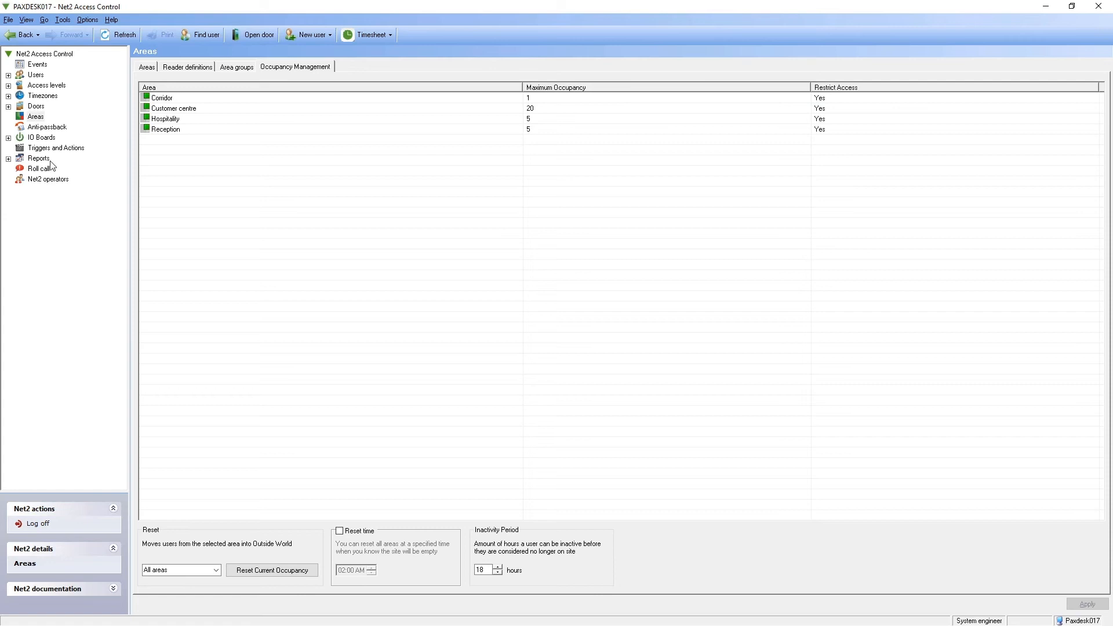
# Add a Triggers and Actions rule that runs when a specific occupancy level is reached within an area.
pyautogui.click(42, 137)
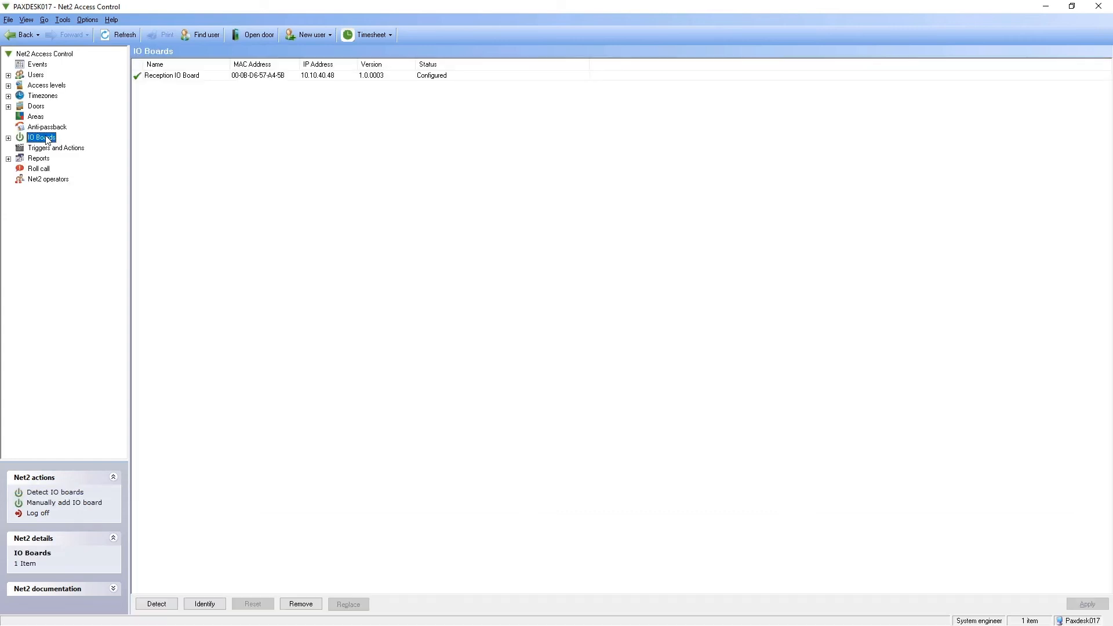
pyautogui.click(44, 152)
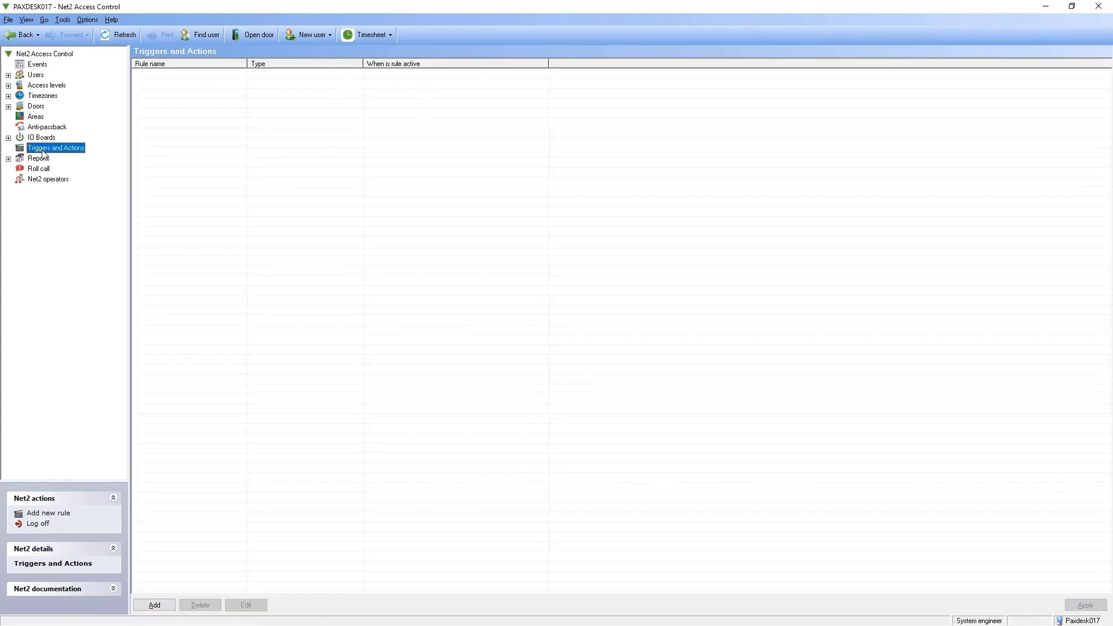
pyautogui.click(158, 605)
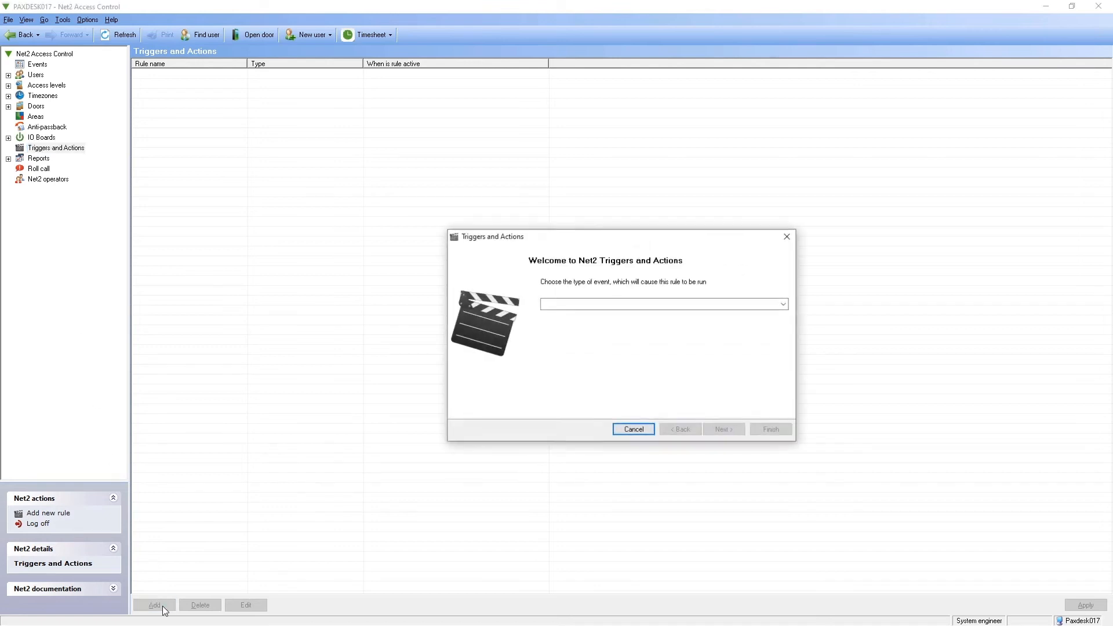
pyautogui.click(784, 305)
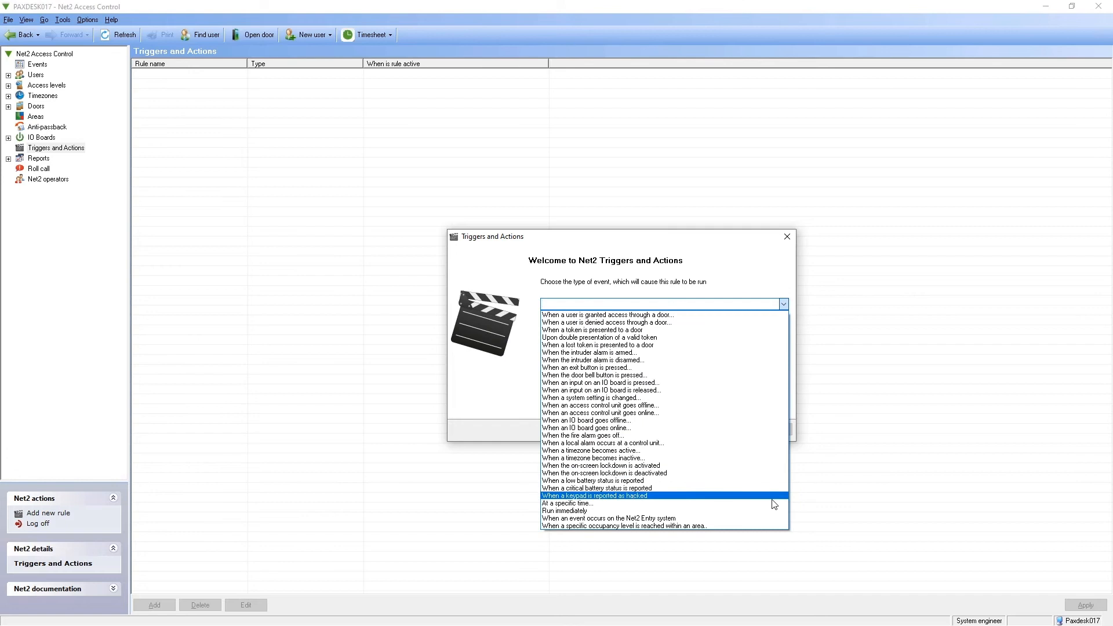
pyautogui.click(772, 526)
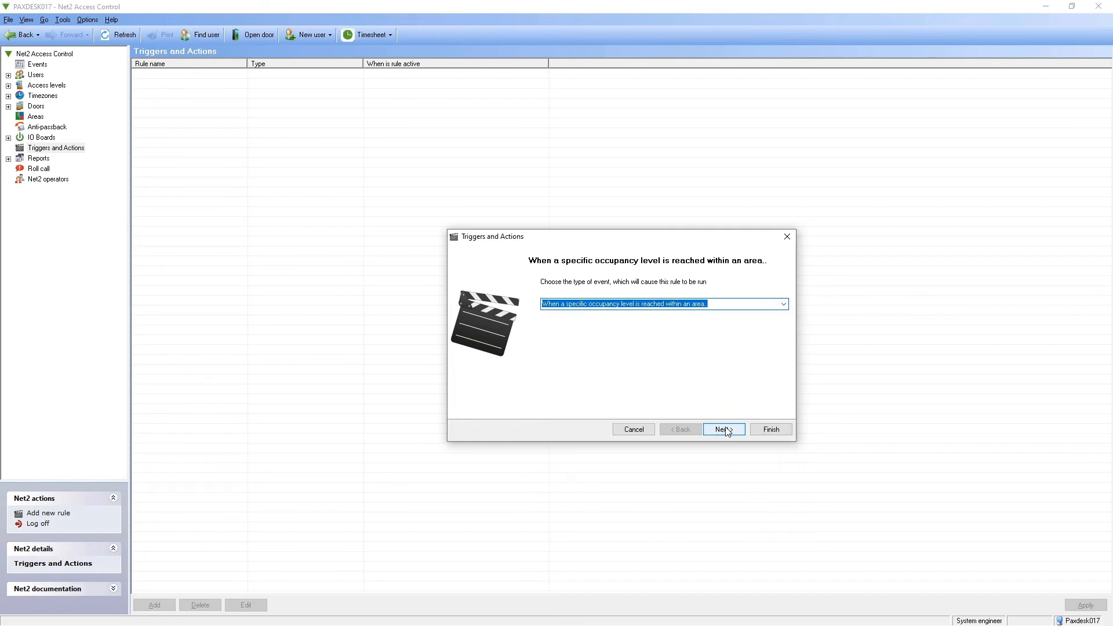
pyautogui.click(724, 430)
# Apply the rule to the Corridor area and trigger it when occupancy is equal to a specific level of 1.
pyautogui.click(569, 312)
pyautogui.click(675, 303)
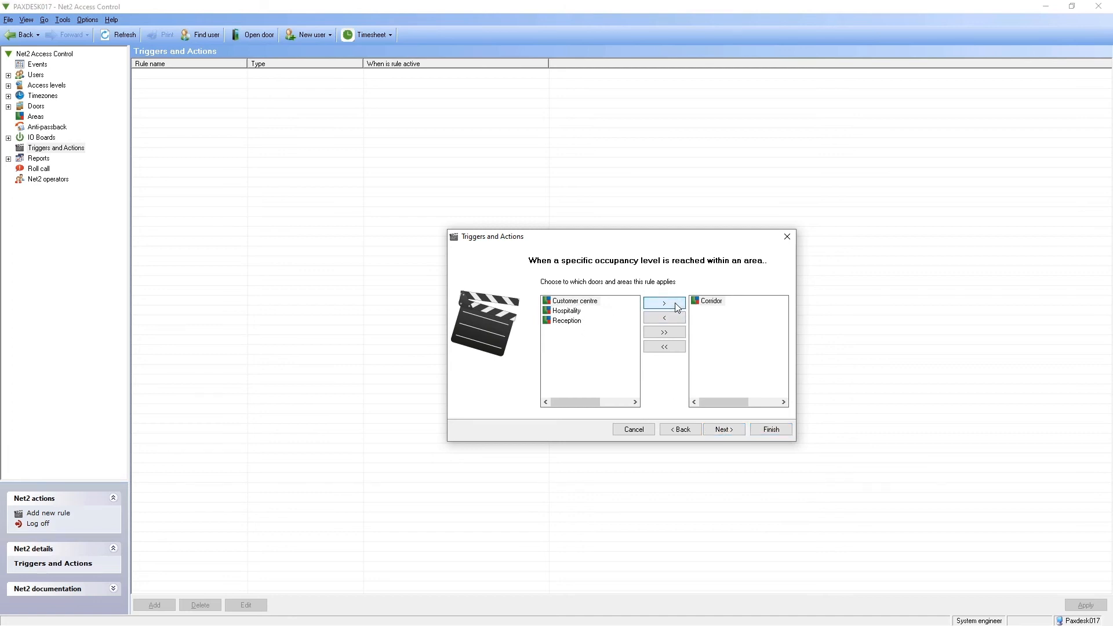
pyautogui.click(722, 430)
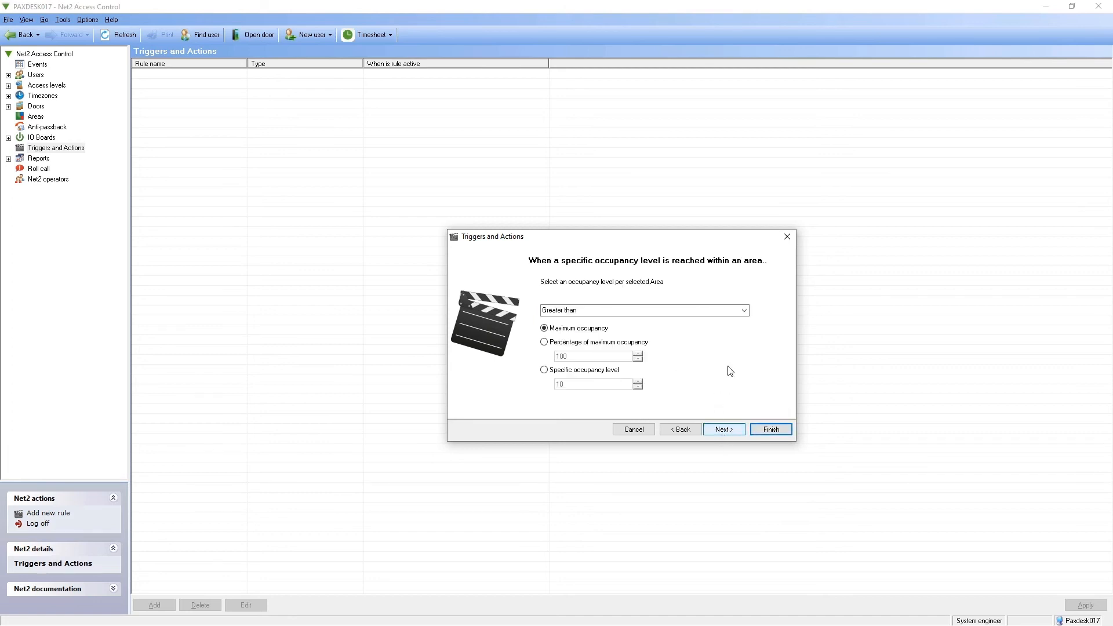
pyautogui.click(745, 311)
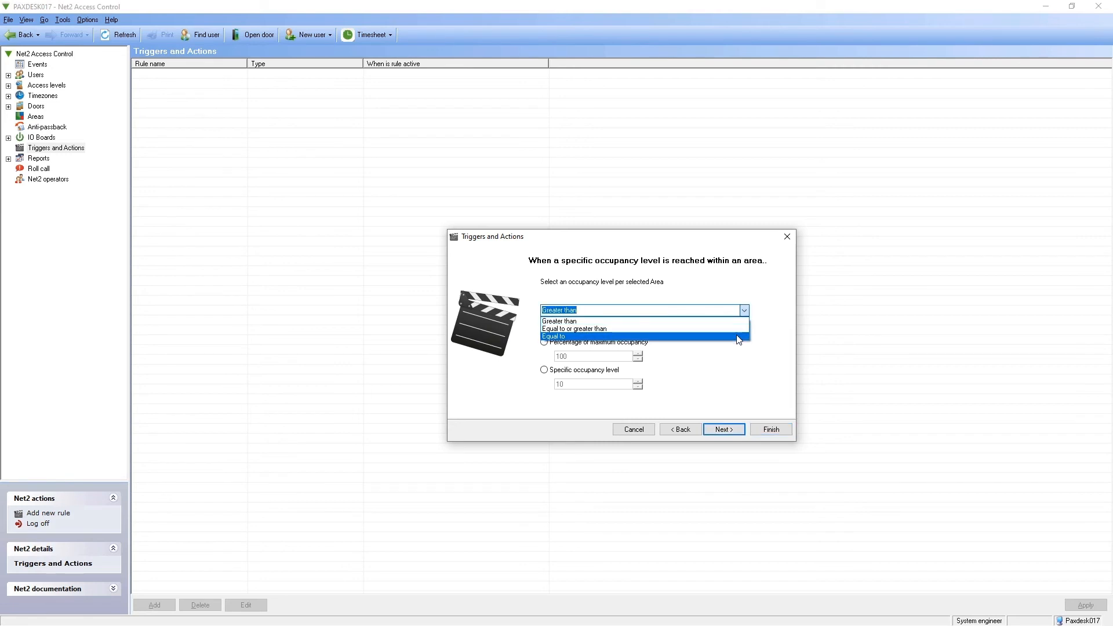
pyautogui.click(739, 337)
pyautogui.click(544, 369)
pyautogui.moveTo(564, 386); pyautogui.dragTo(550, 393)
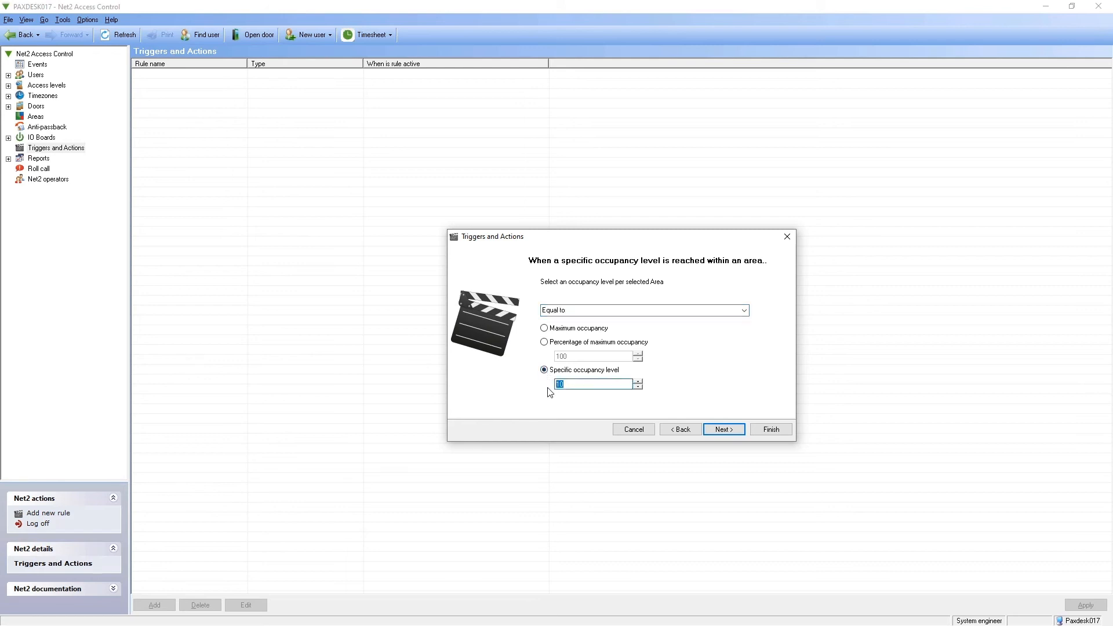
pyautogui.write('1')
pyautogui.click(719, 432)
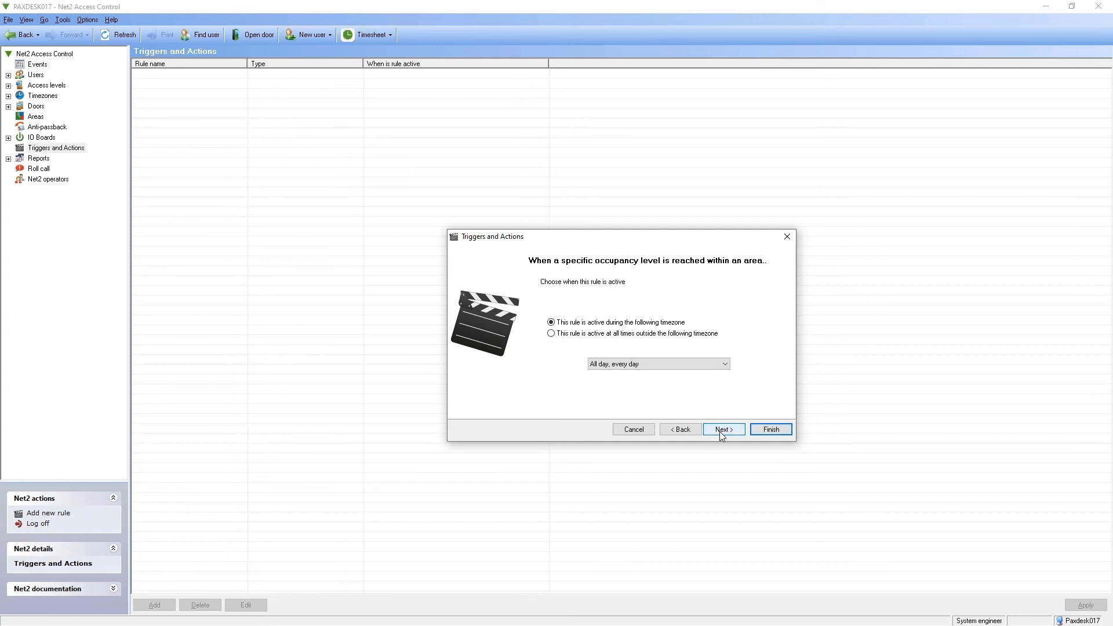
# Accept the All day, every day timezone for the rule and choose Affect relay as its action.
pyautogui.click(719, 431)
pyautogui.click(718, 431)
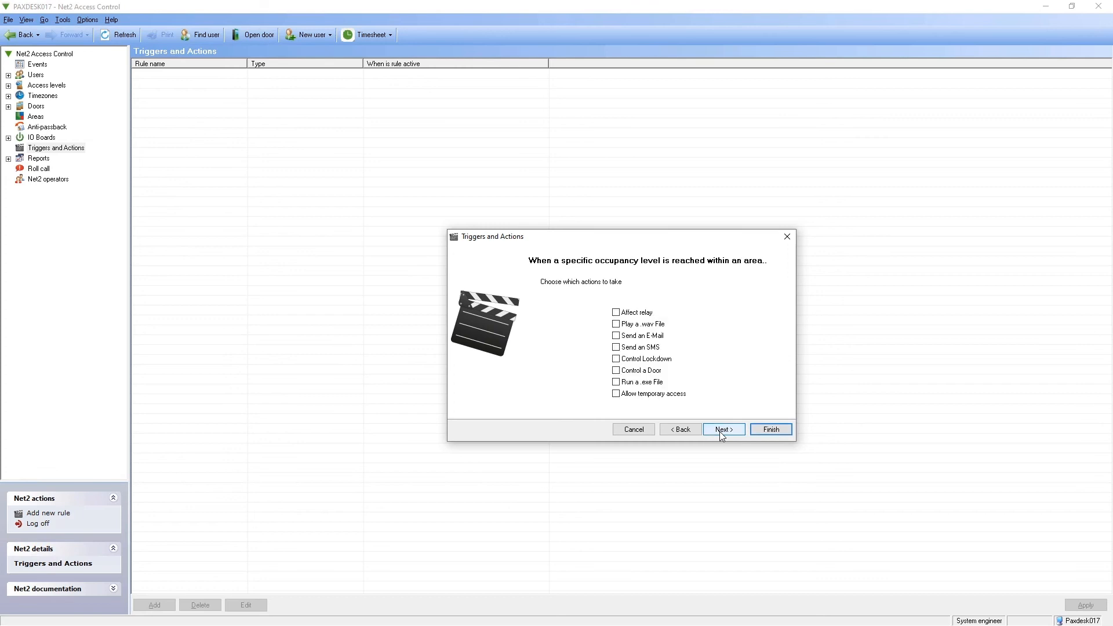
pyautogui.click(617, 314)
pyautogui.click(724, 432)
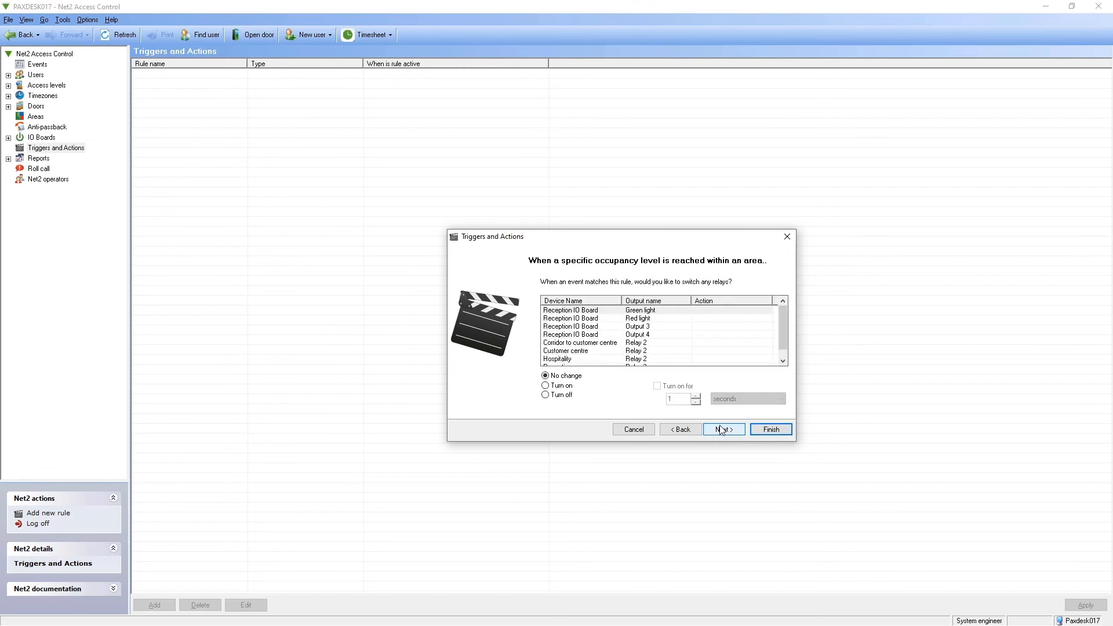
# Set the rule to turn off the Reception IO Board's Green light output and turn on its Red light output.
pyautogui.click(707, 314)
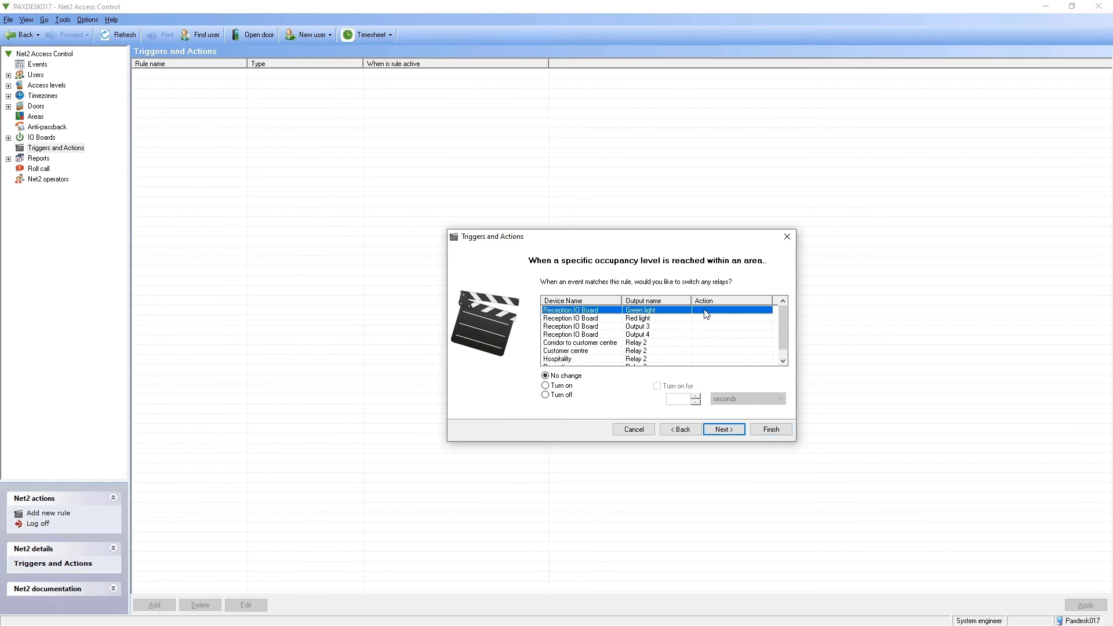
pyautogui.click(546, 396)
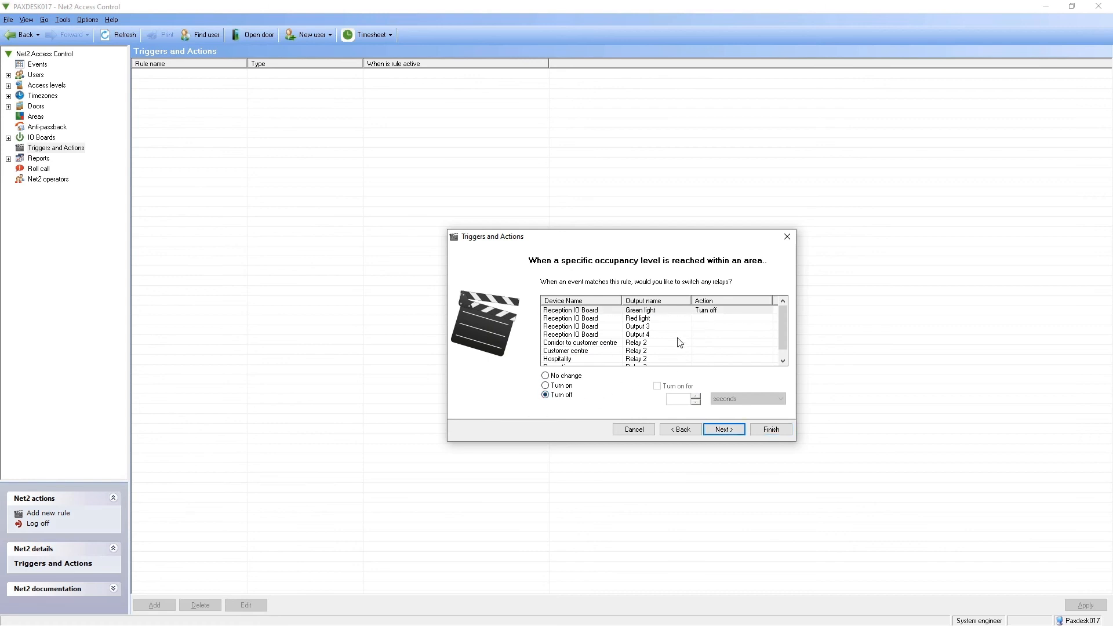
pyautogui.click(700, 318)
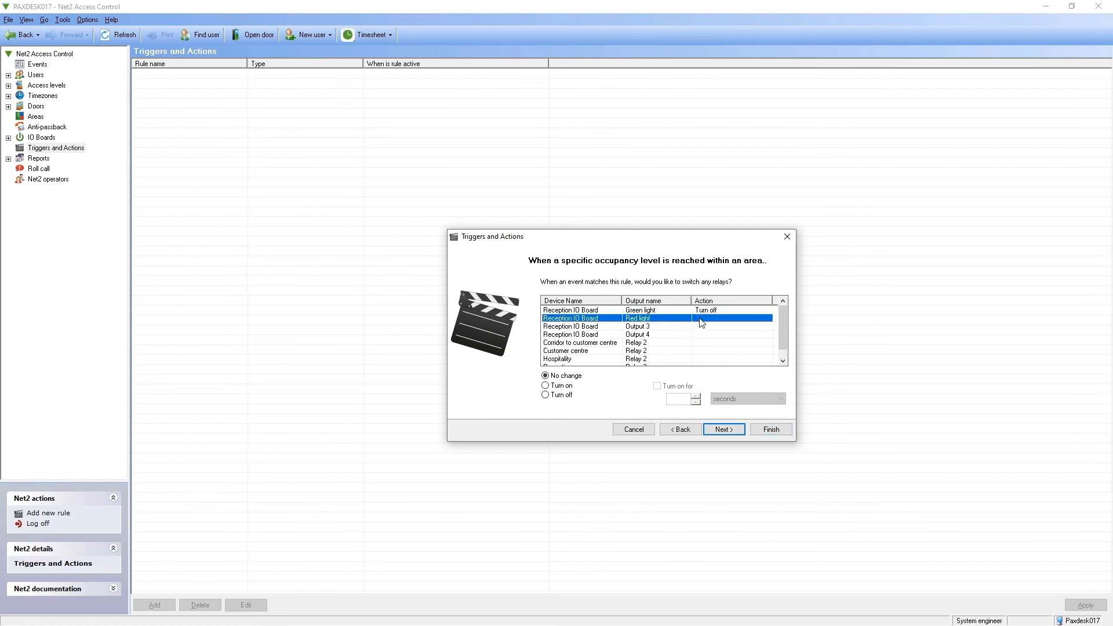
pyautogui.click(548, 386)
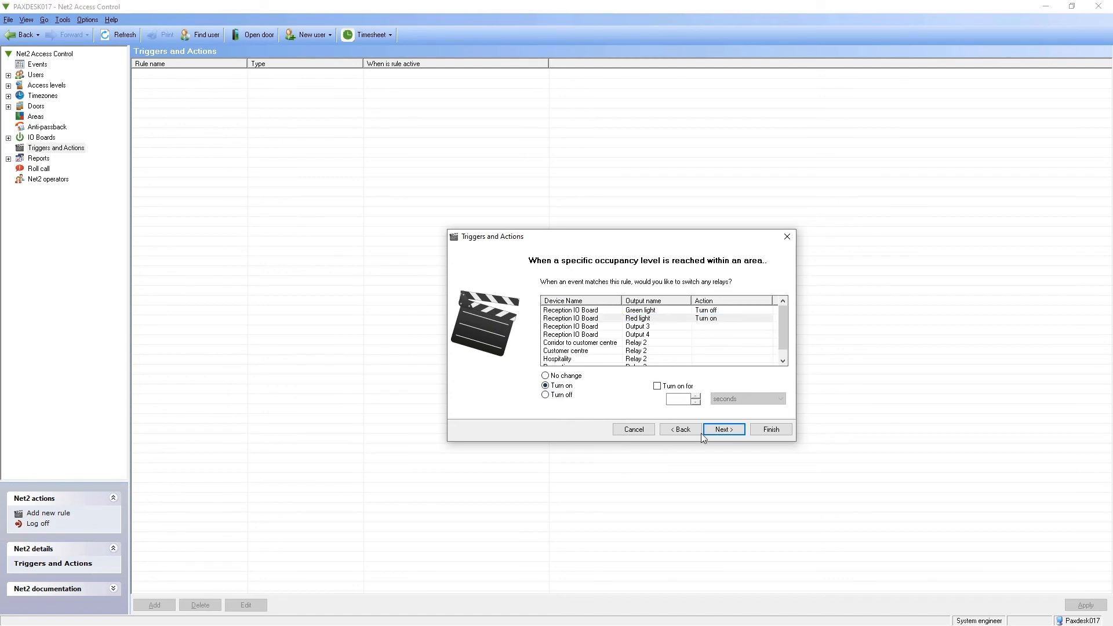
# Name the rule "Red light on" and finish creating it.
pyautogui.click(721, 428)
pyautogui.write('Red light on')
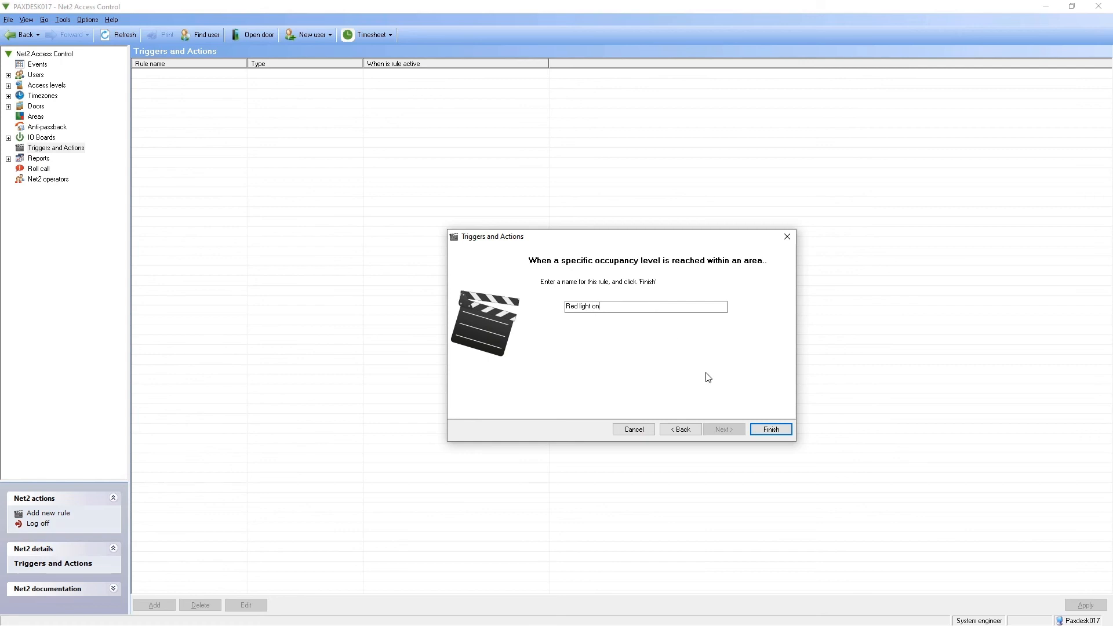
pyautogui.click(772, 431)
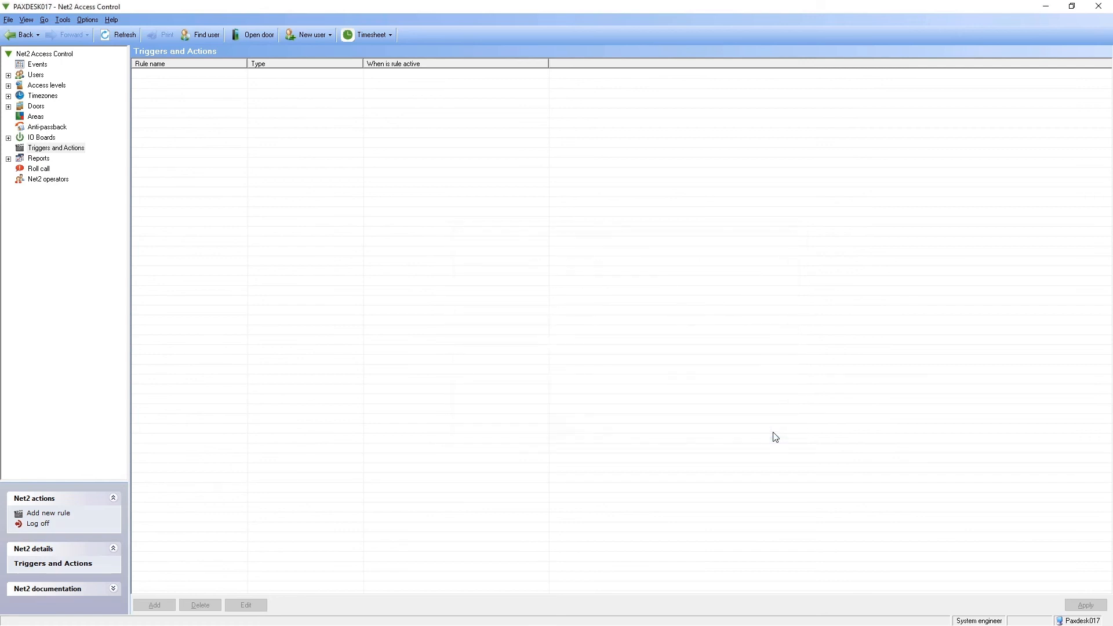
# Add another Triggers and Actions rule that runs when a specific occupancy level is reached within an area.
pyautogui.click(155, 606)
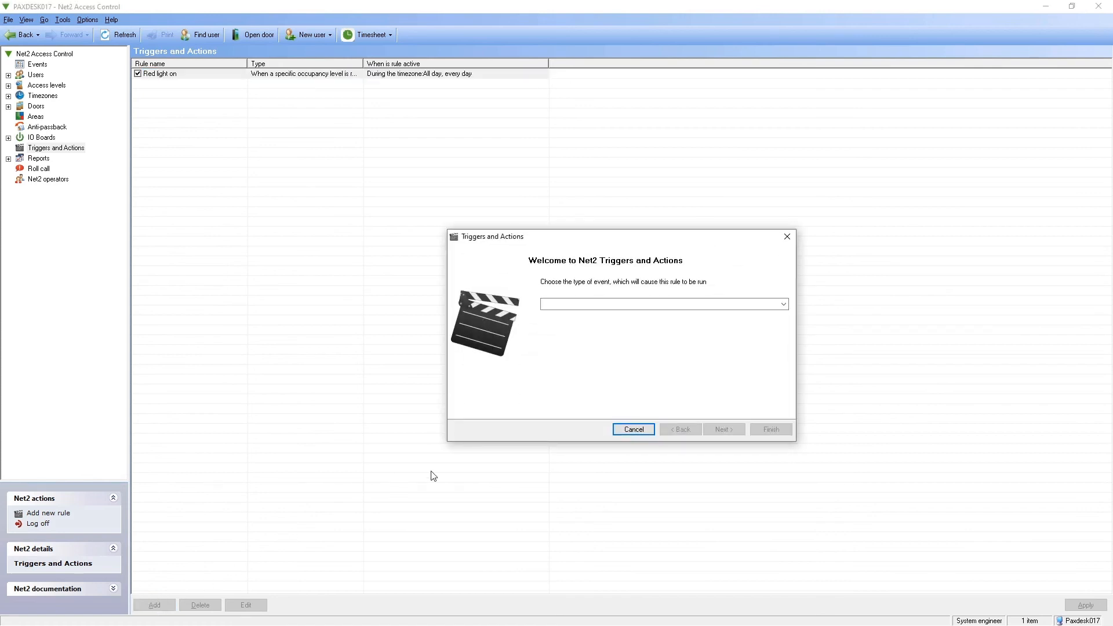
pyautogui.click(784, 304)
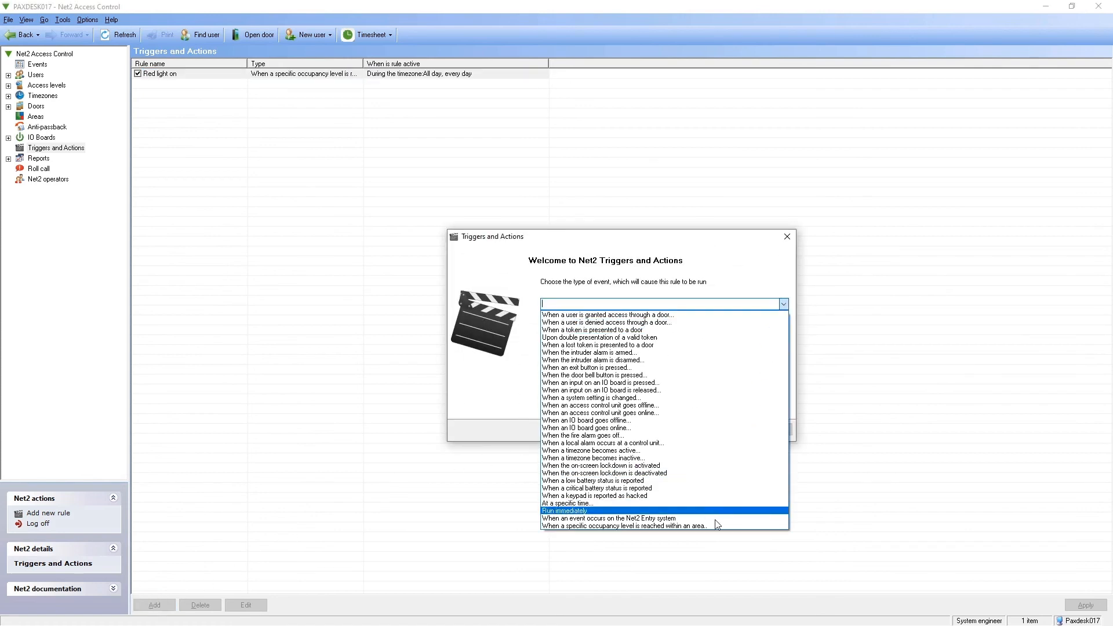
pyautogui.click(713, 529)
pyautogui.click(722, 429)
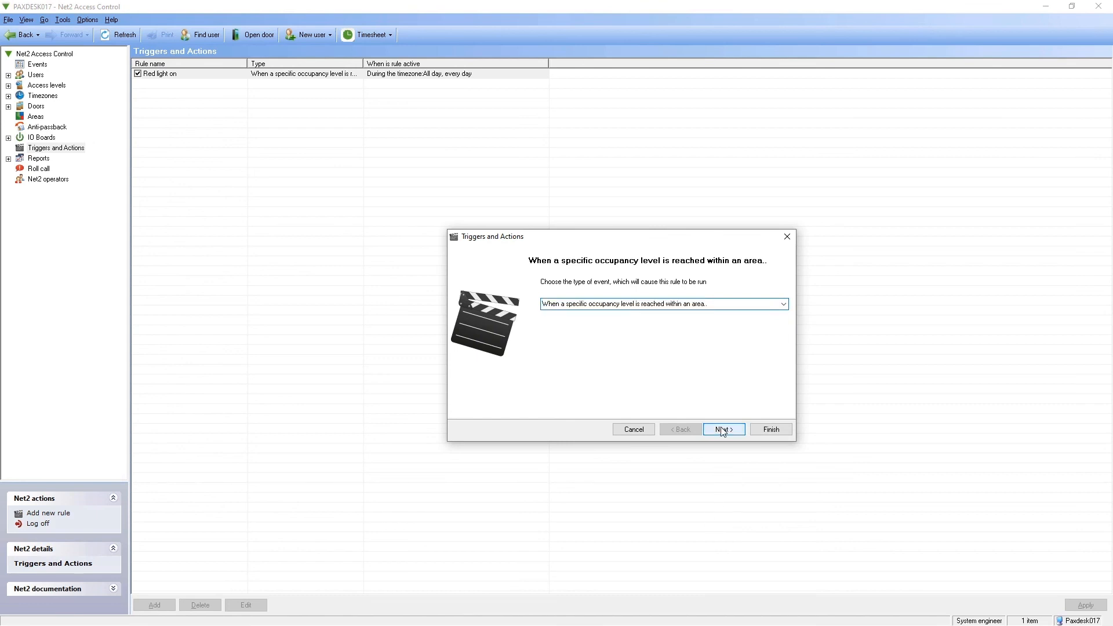
# Apply the second rule to the Corridor area and choose its comparison type and specific occupancy level.
pyautogui.click(566, 310)
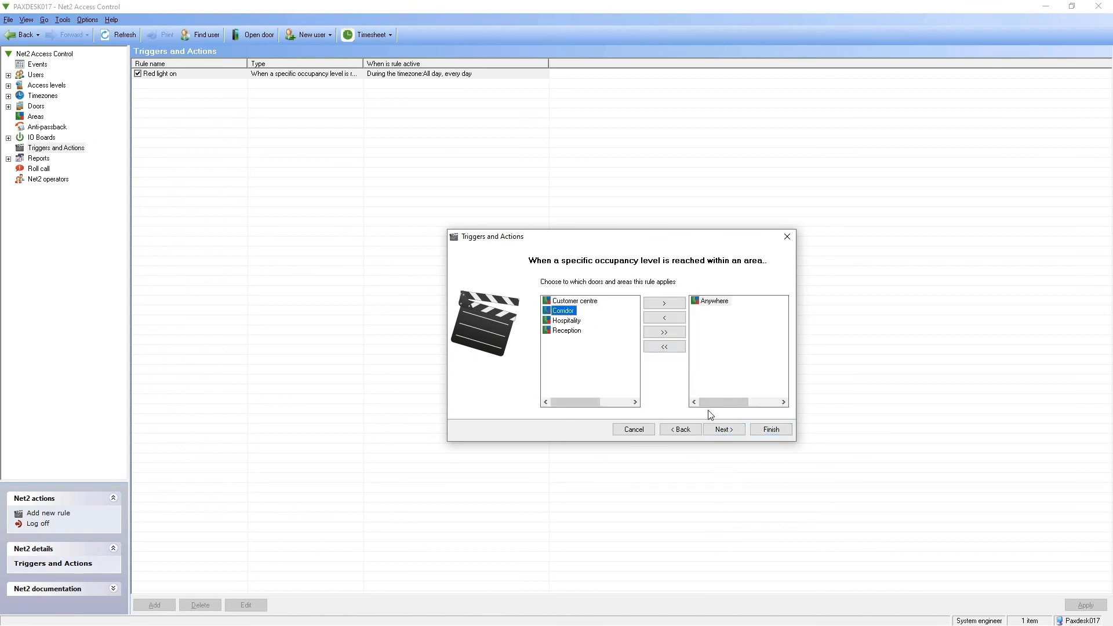
pyautogui.click(665, 303)
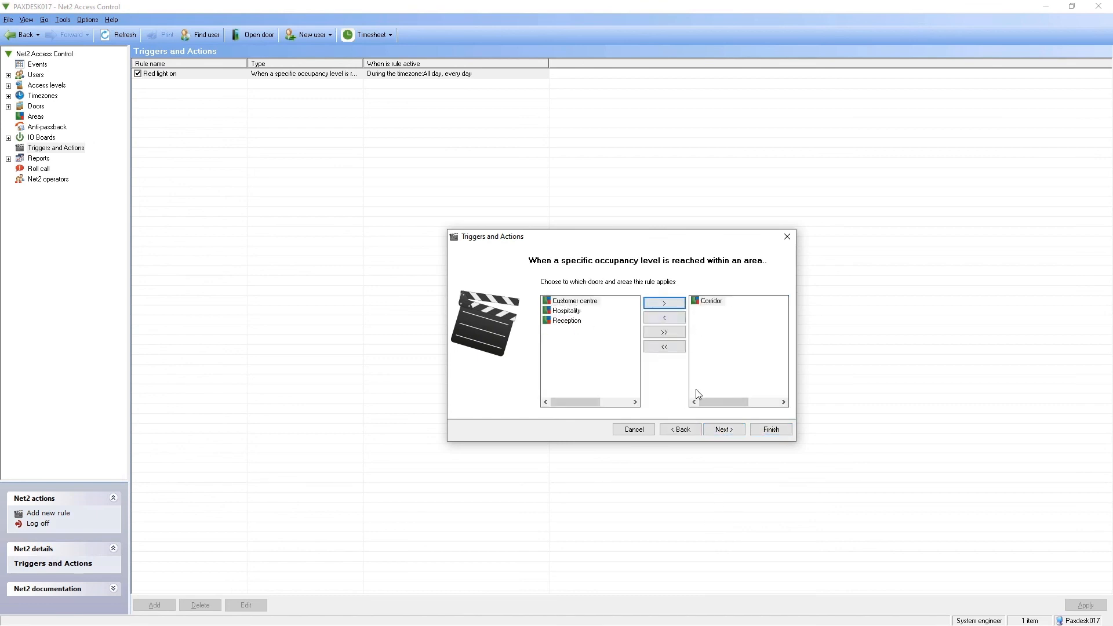
pyautogui.click(728, 430)
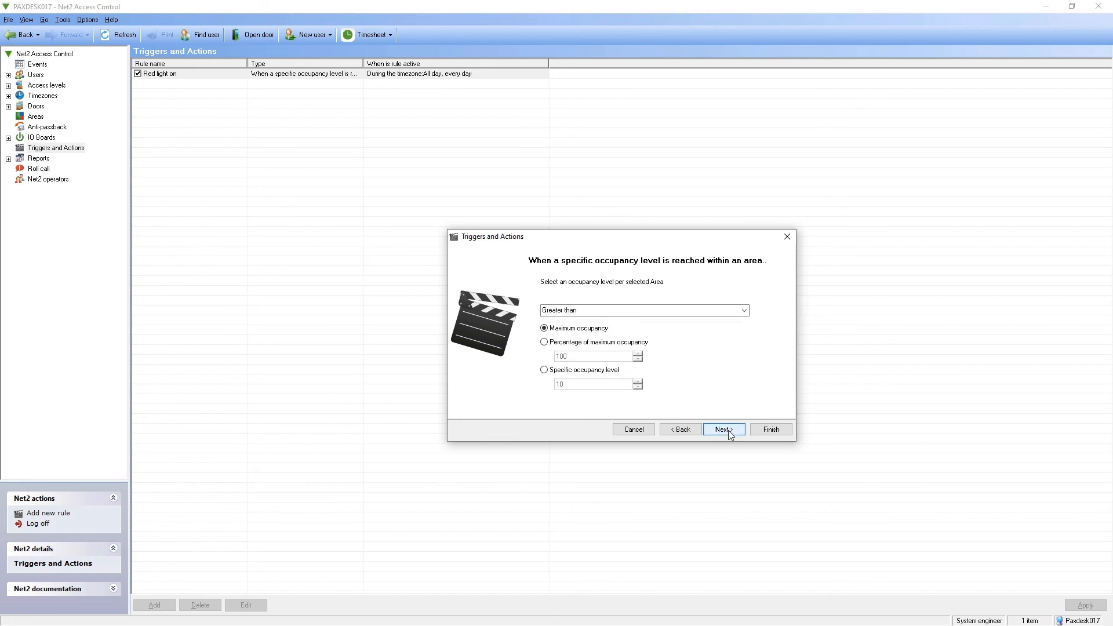
pyautogui.click(744, 310)
pyautogui.click(734, 336)
pyautogui.click(544, 371)
pyautogui.moveTo(572, 384); pyautogui.dragTo(554, 385)
pyautogui.click(725, 430)
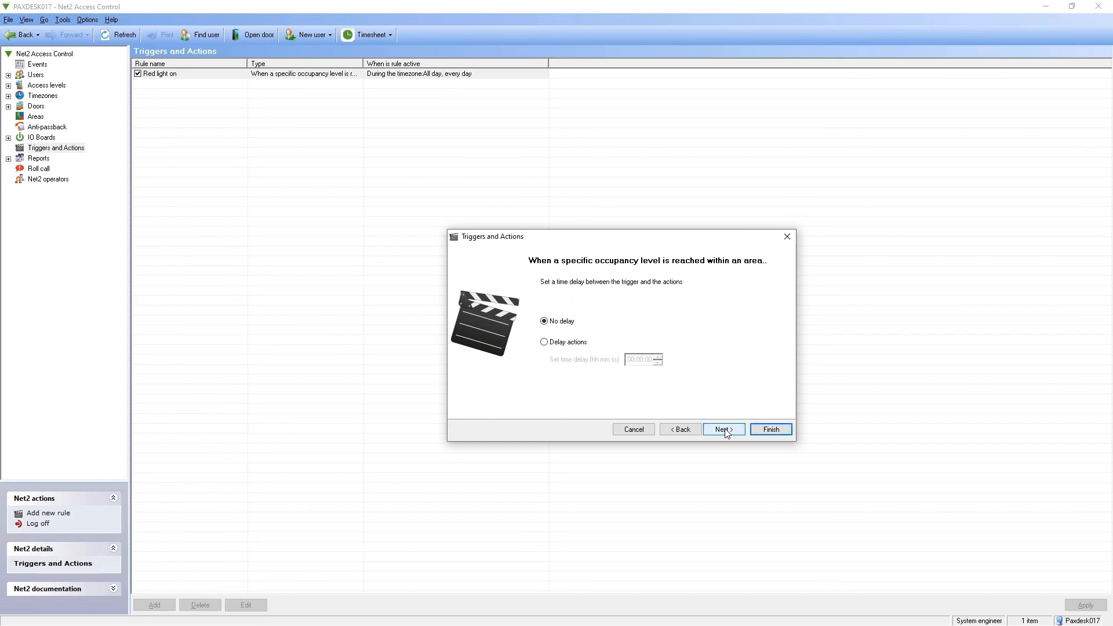
# Keep the second rule's No delay setting and choose Affect relay as its action.
pyautogui.click(724, 431)
pyautogui.click(616, 314)
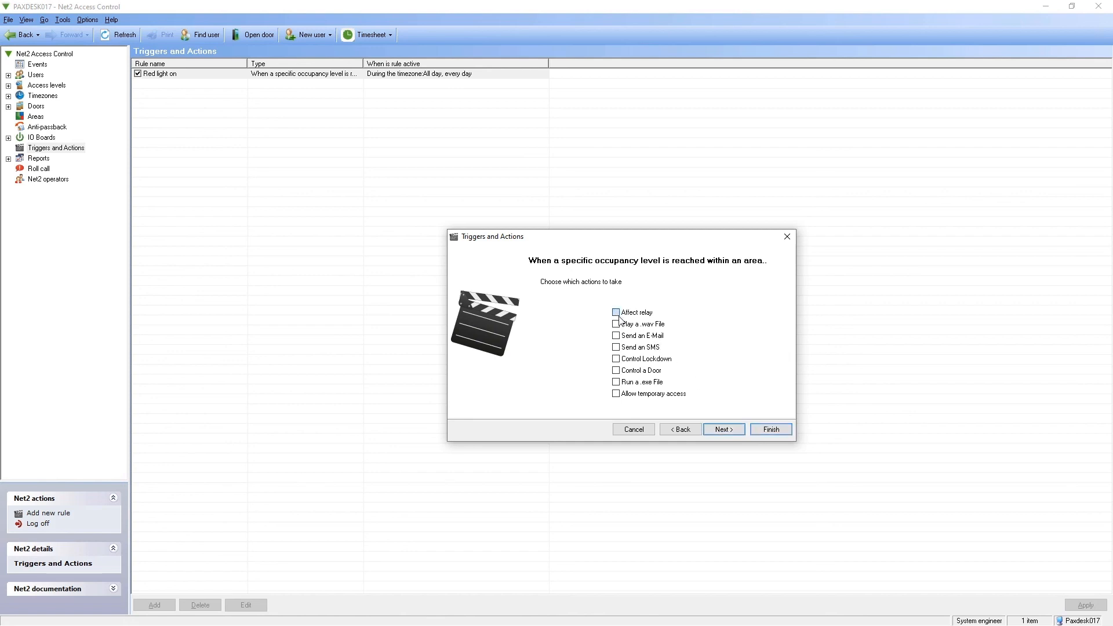
pyautogui.click(717, 431)
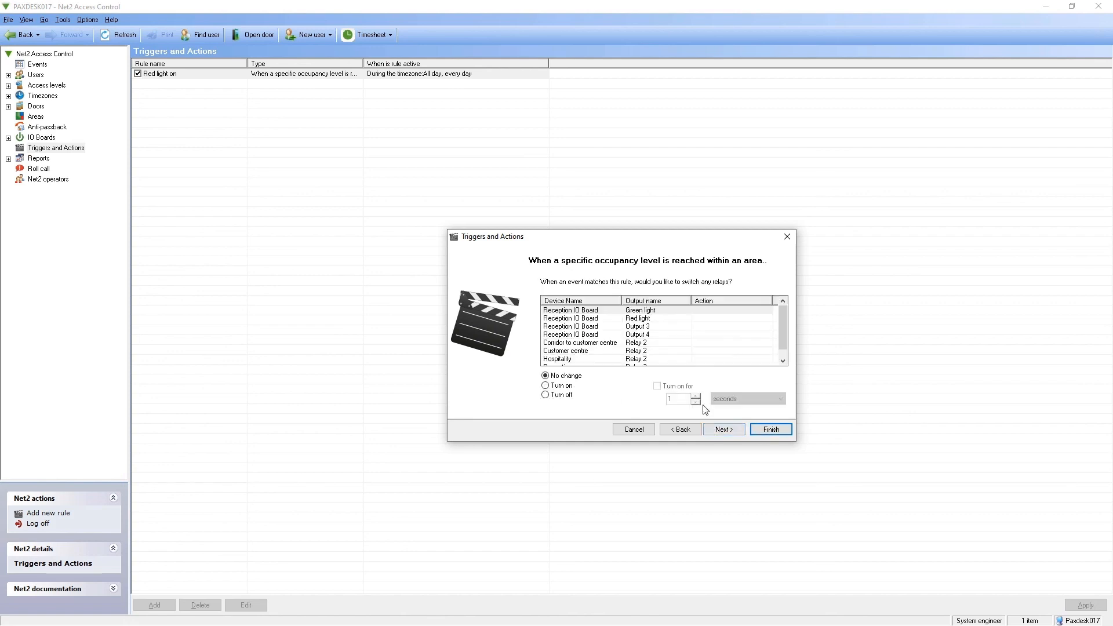
# Set the Reception IO Board's Green light to turn on and Red light to turn off, and finish the rule with a "Green light" name.
pyautogui.click(710, 313)
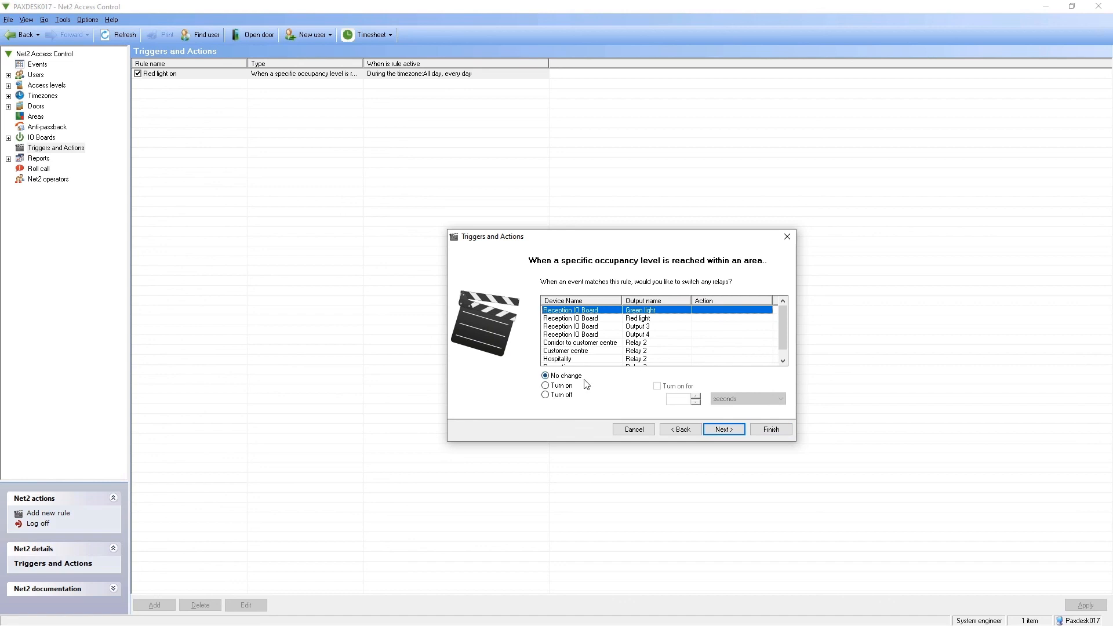
pyautogui.click(562, 385)
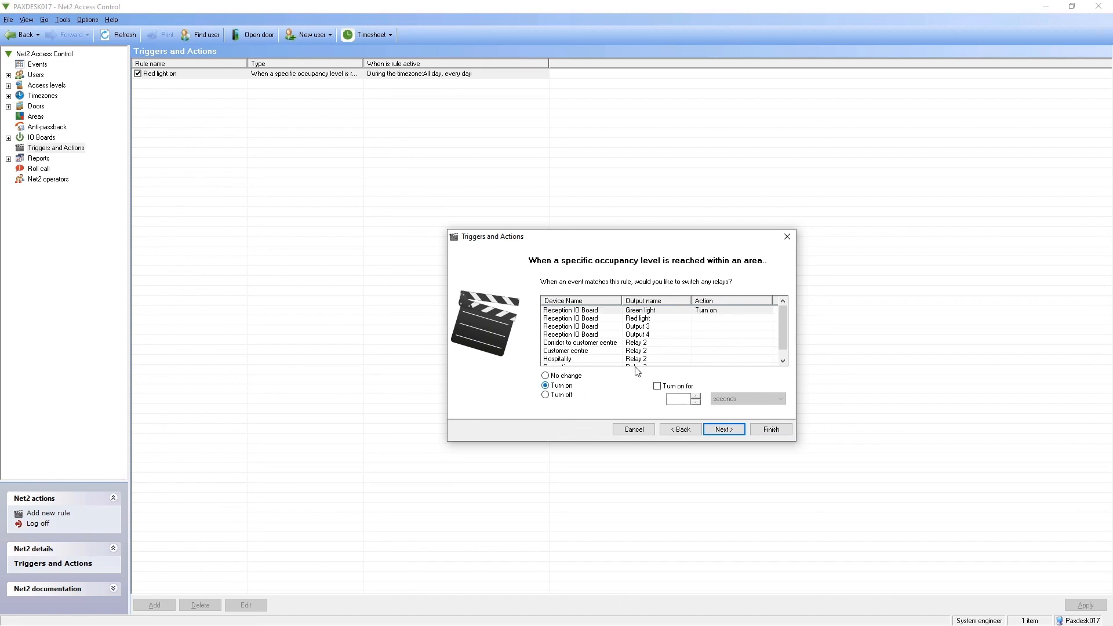
pyautogui.click(705, 319)
pyautogui.click(567, 397)
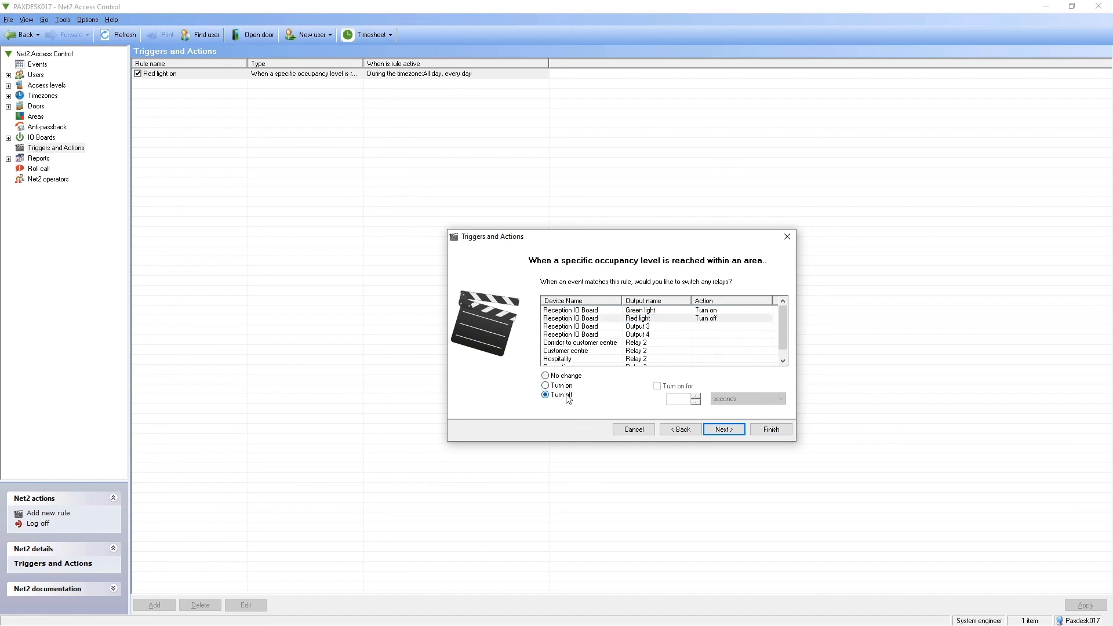
pyautogui.click(722, 432)
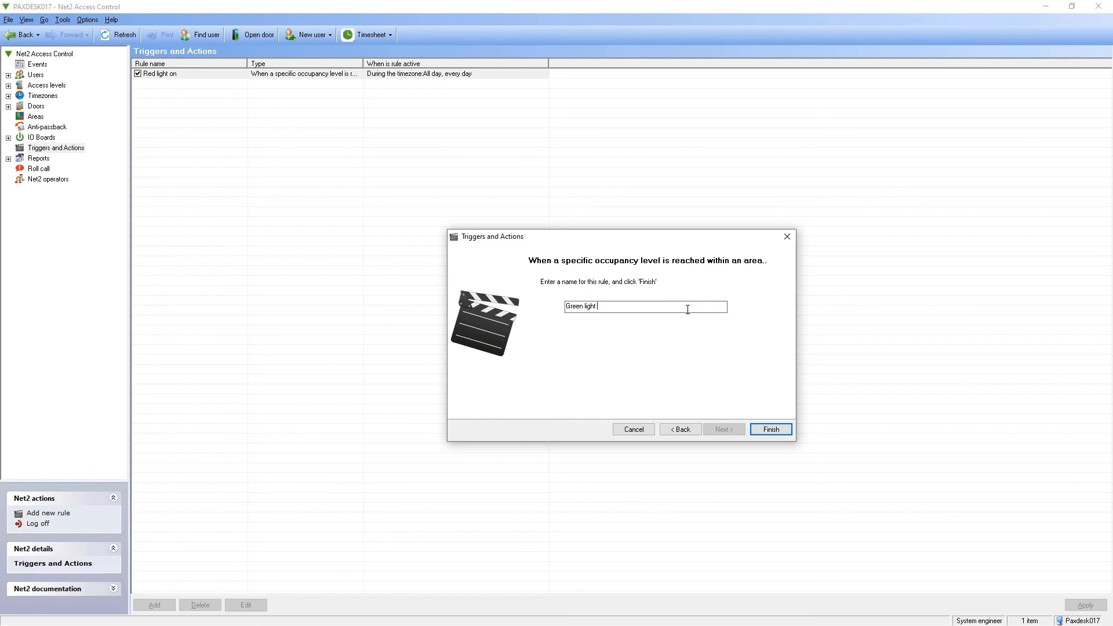
pyautogui.click(777, 429)
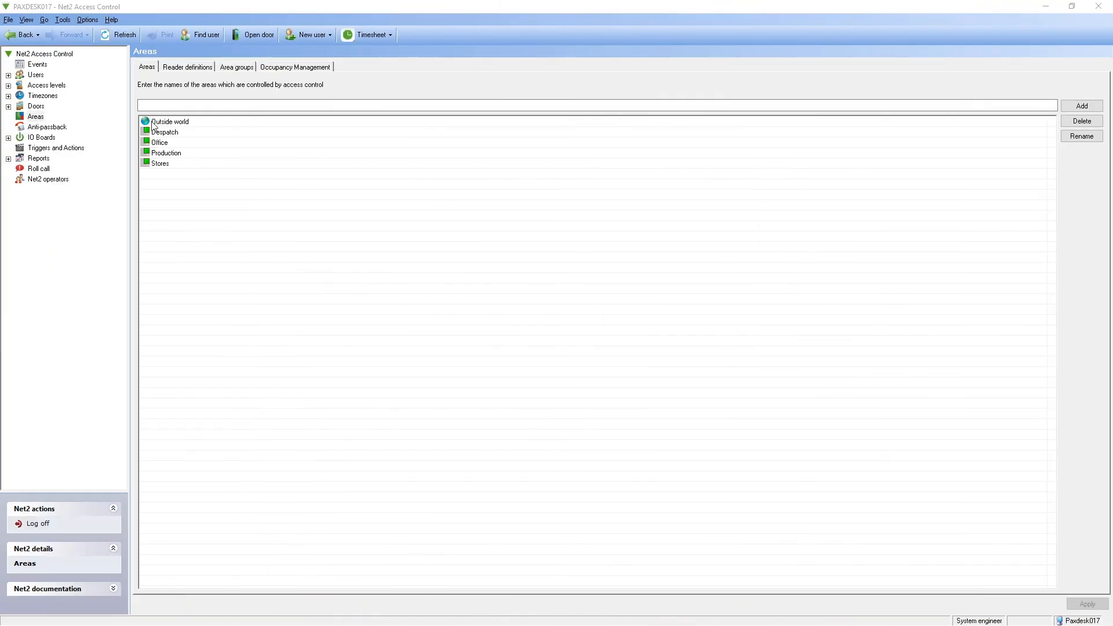
# In the areas' occupancy management settings, set Despatch's maximum occupancy to 5 and its Restrict Access option to Yes.
pyautogui.click(192, 67)
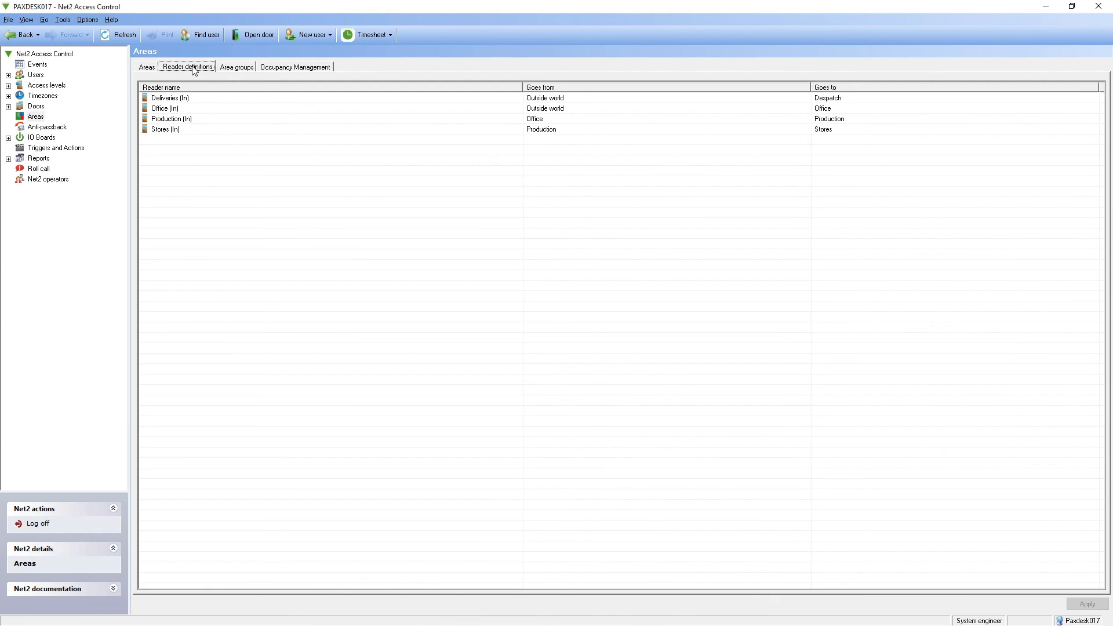
pyautogui.click(295, 67)
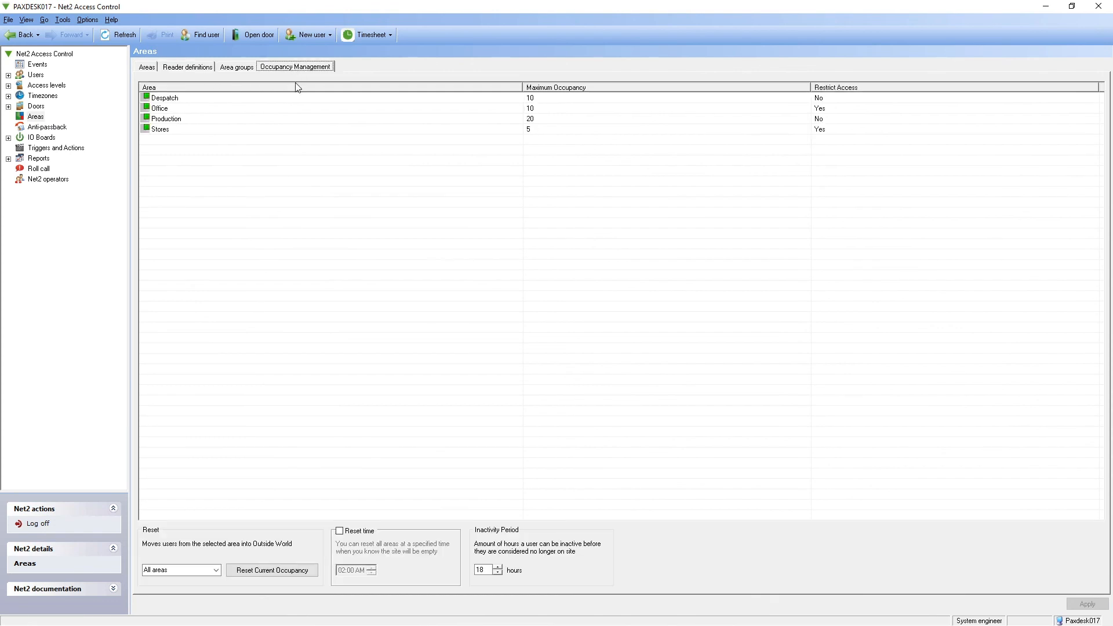
pyautogui.click(541, 97)
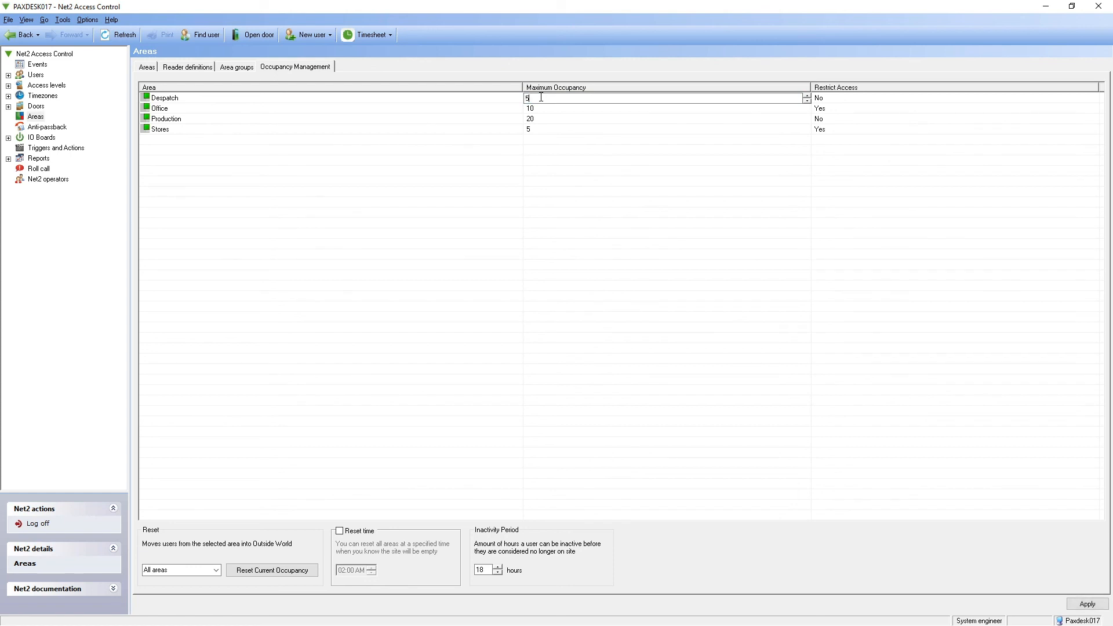
pyautogui.click(821, 100)
pyautogui.click(822, 109)
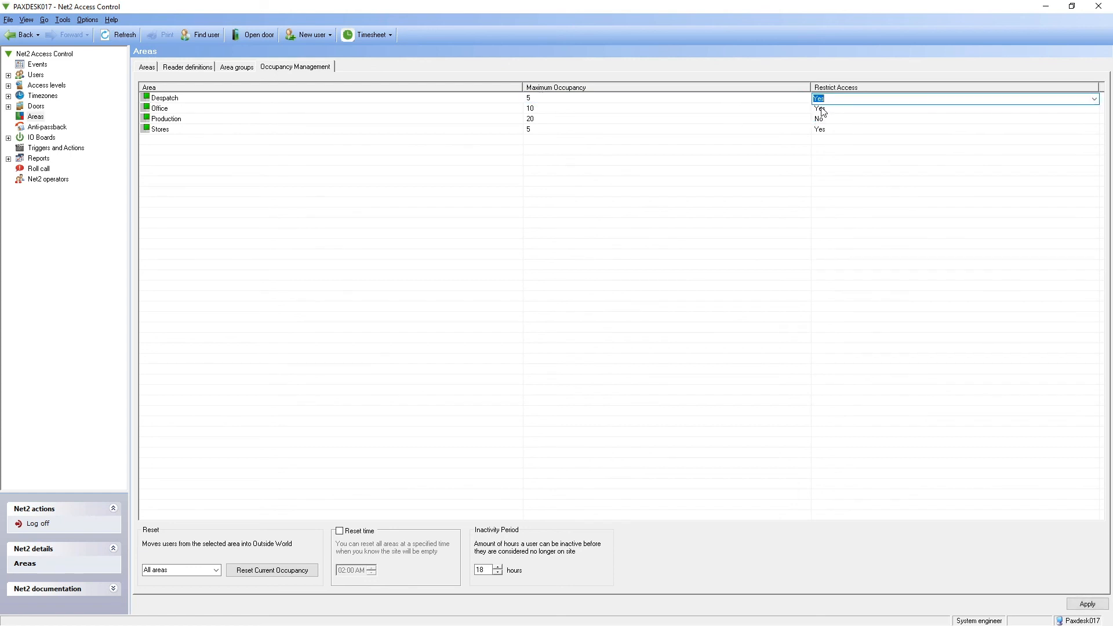
# Set the Office area's Restrict Access option to No, change the Production area's Restrict Access option, and apply the changes.
pyautogui.click(826, 109)
pyautogui.click(826, 108)
pyautogui.click(824, 128)
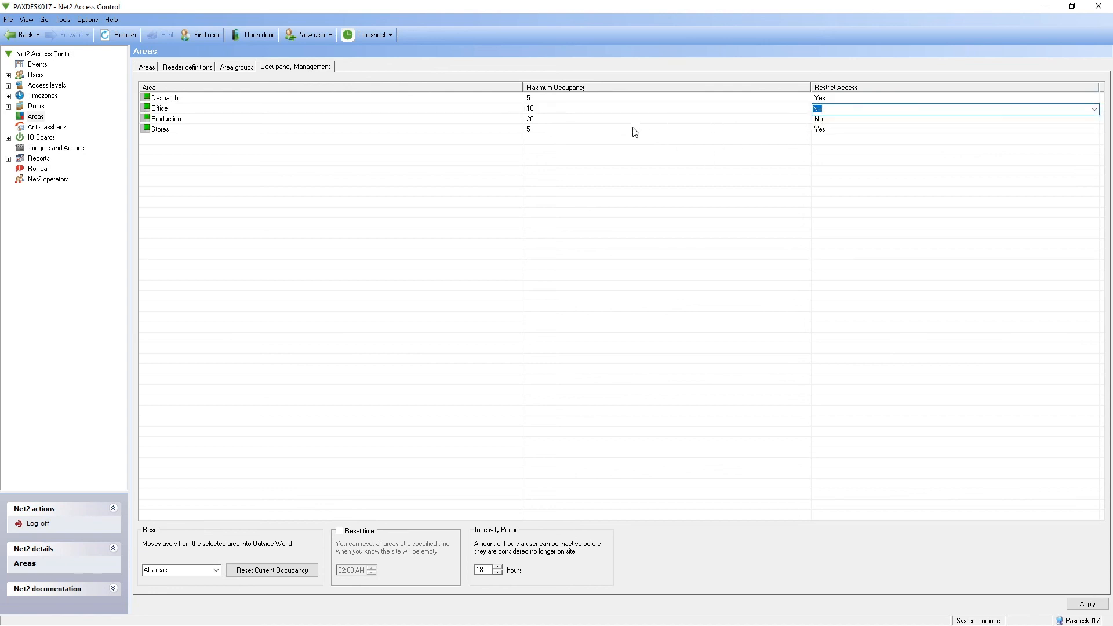
pyautogui.click(839, 120)
pyautogui.click(840, 130)
pyautogui.click(1095, 608)
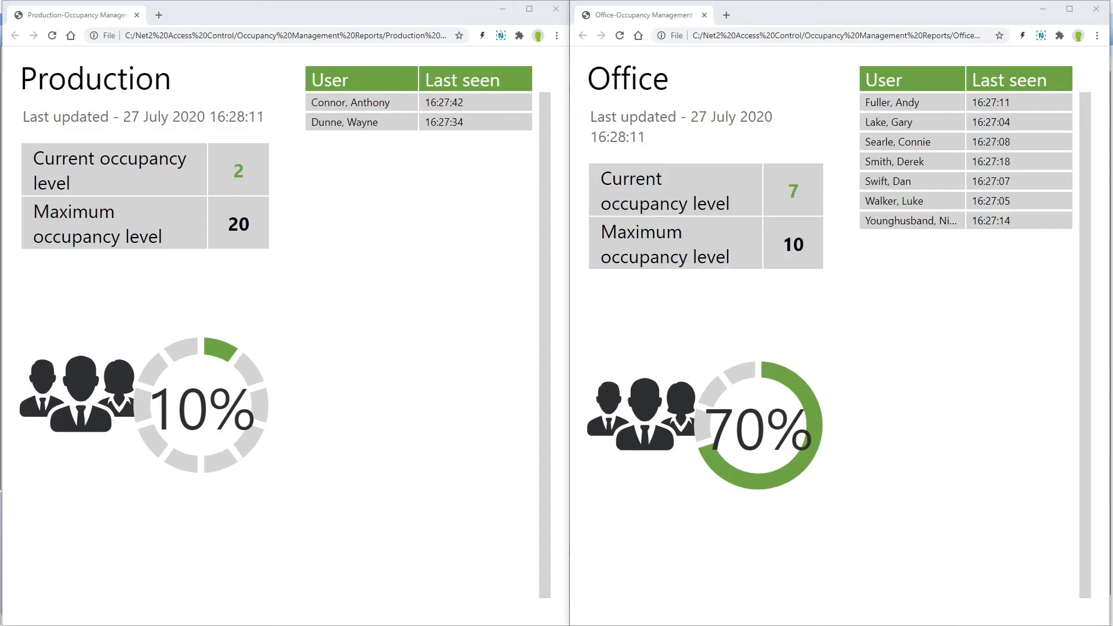